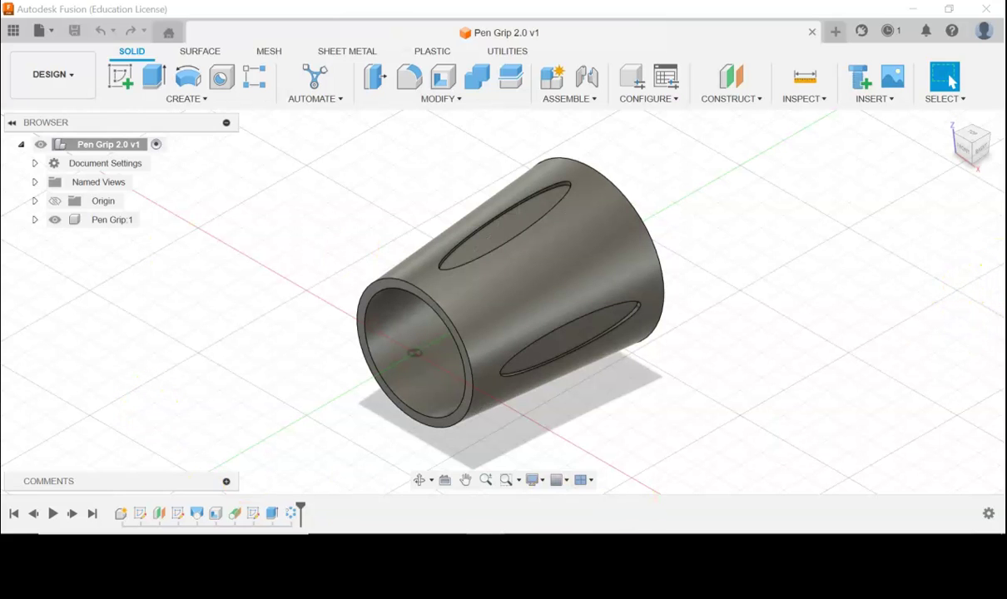
Step: Open the Physical Material library for the Pen Grip:1 component
{"action": "right_click", "coordinate": [99, 223]}
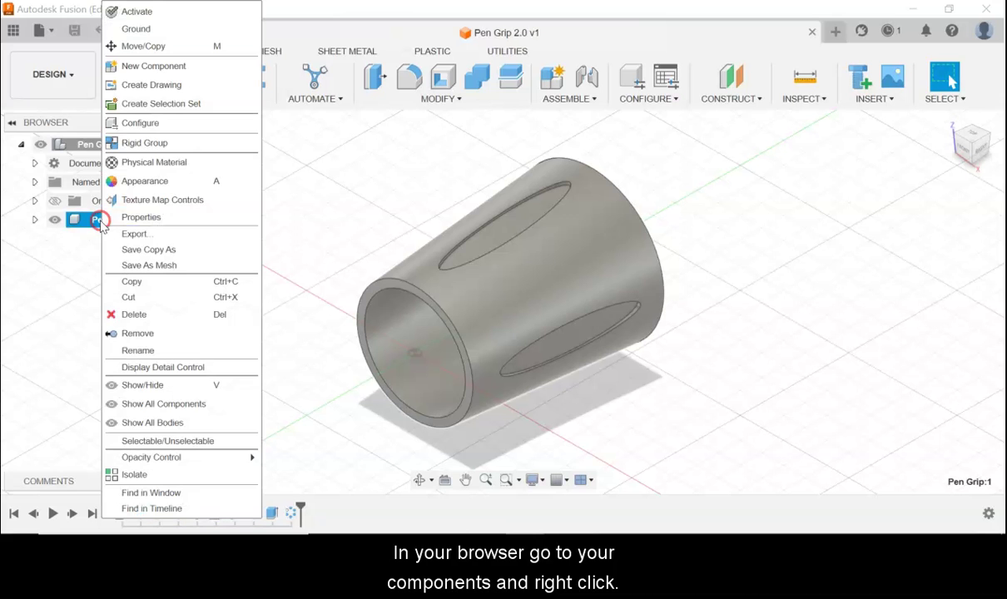
{"action": "left_click", "coordinate": [182, 168]}
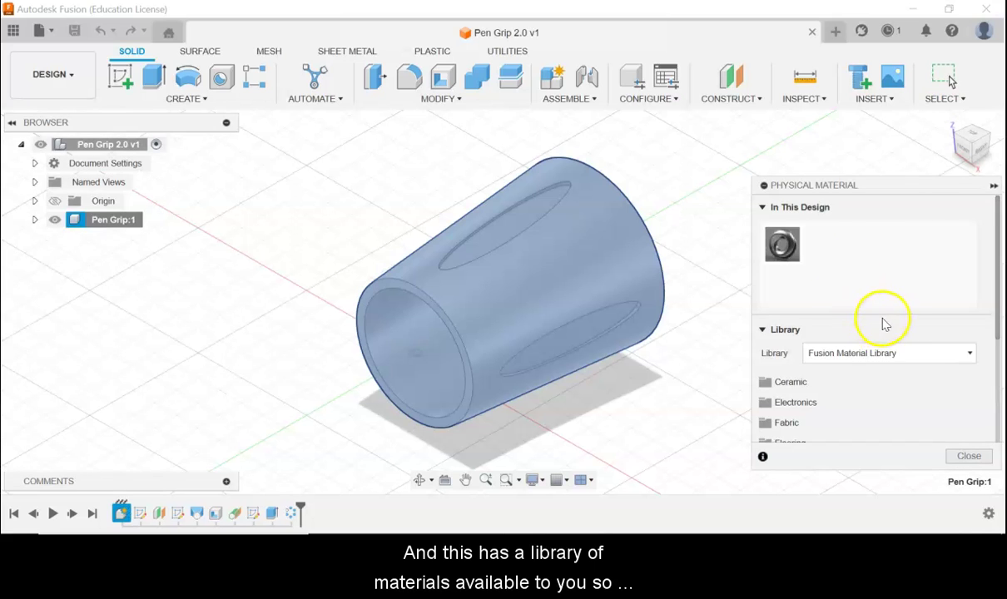
{"action": "scroll", "coordinate": [870, 405], "scroll_direction": "down", "scroll_amount": 4}
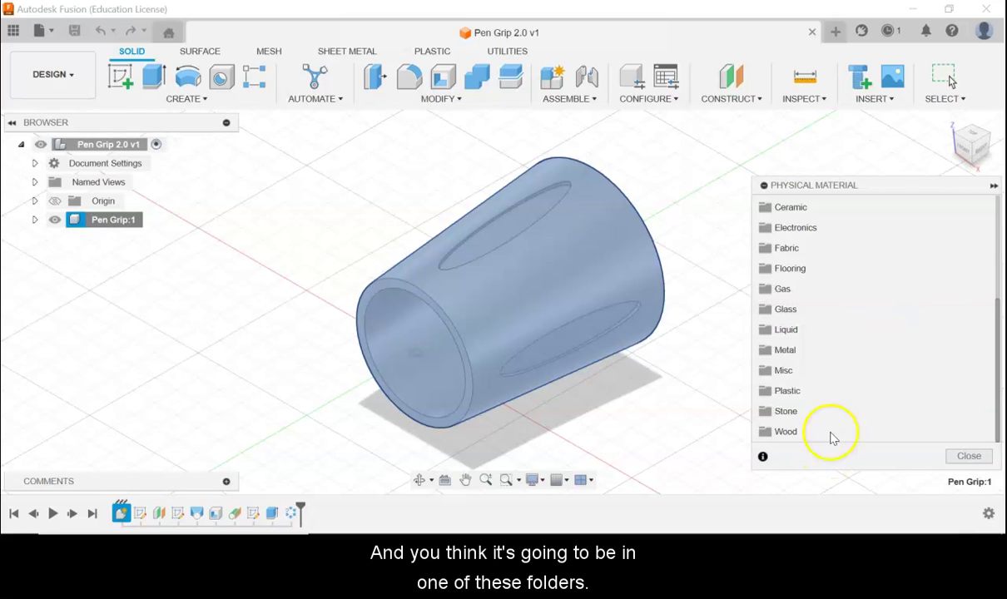
{"action": "scroll", "coordinate": [832, 424], "scroll_direction": "up", "scroll_amount": 2}
{"action": "scroll", "coordinate": [832, 420], "scroll_direction": "up", "scroll_amount": 2}
{"action": "scroll", "coordinate": [832, 420], "scroll_direction": "down", "scroll_amount": 5}
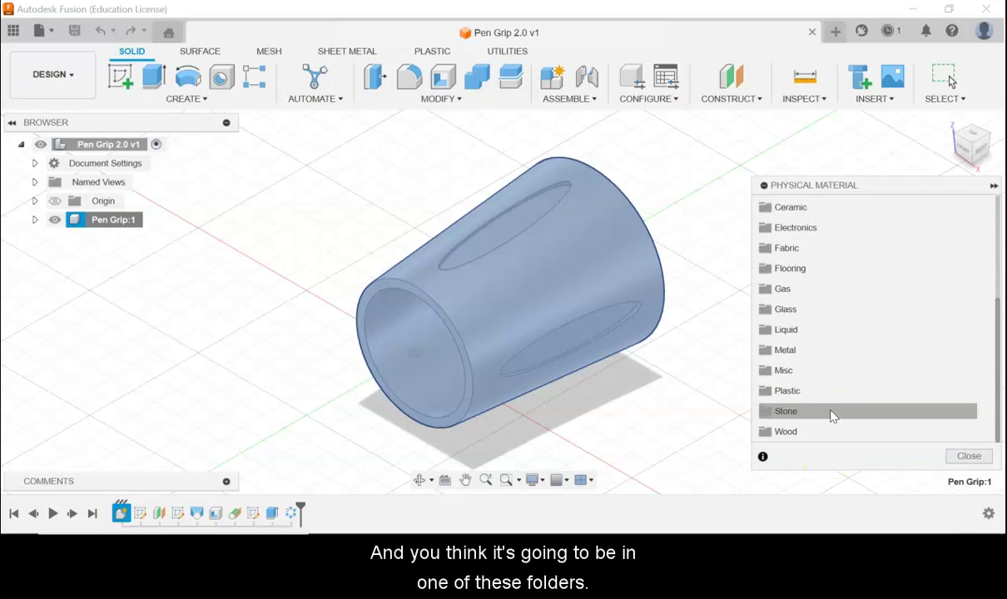
{"action": "scroll", "coordinate": [839, 332], "scroll_direction": "up", "scroll_amount": 4}
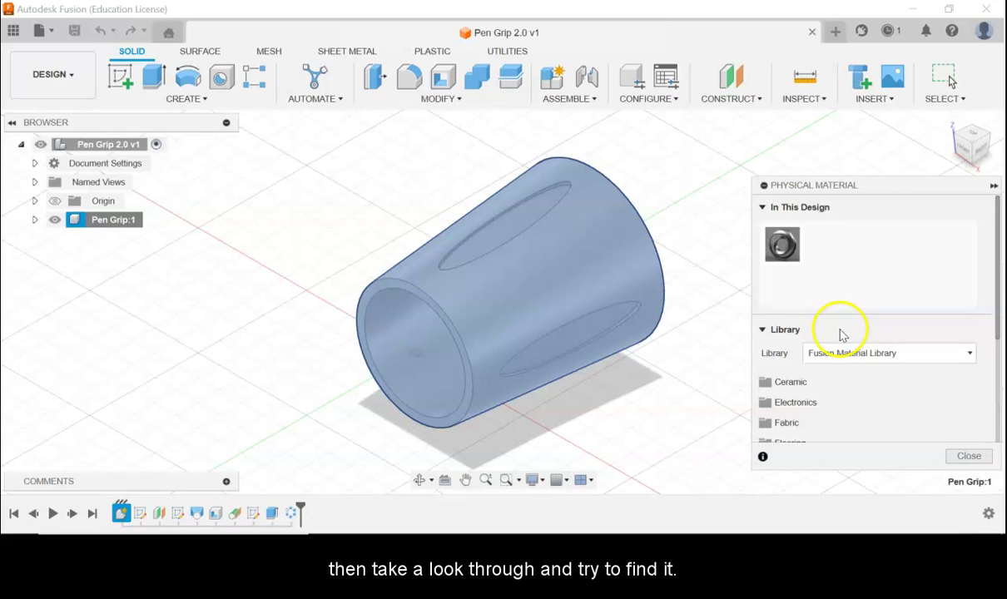
{"action": "scroll", "coordinate": [843, 336], "scroll_direction": "down", "scroll_amount": 4}
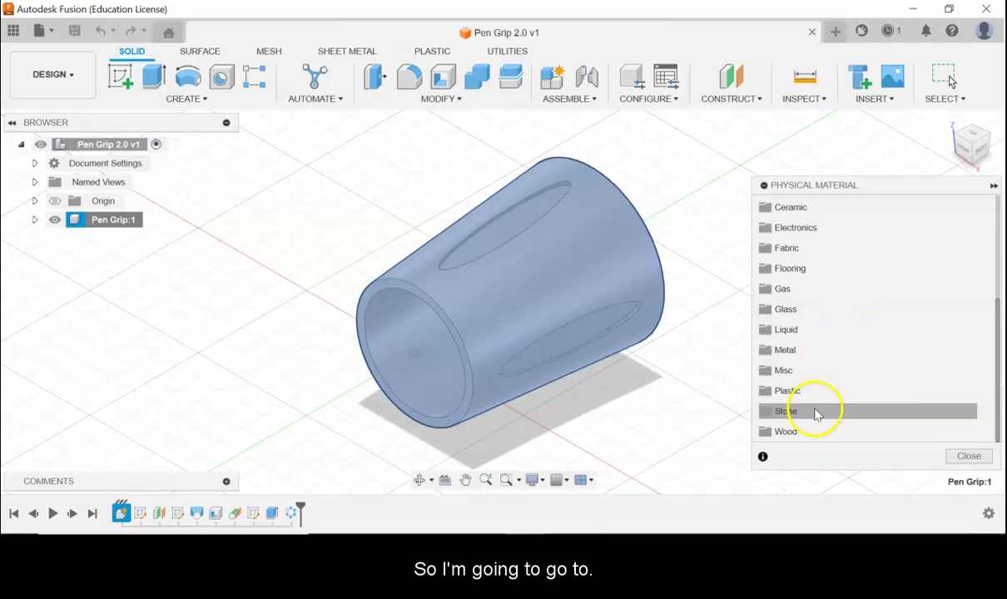
Step: Apply Rubber, Silicone from the Plastic folder to the pen grip body
{"action": "left_click", "coordinate": [789, 391]}
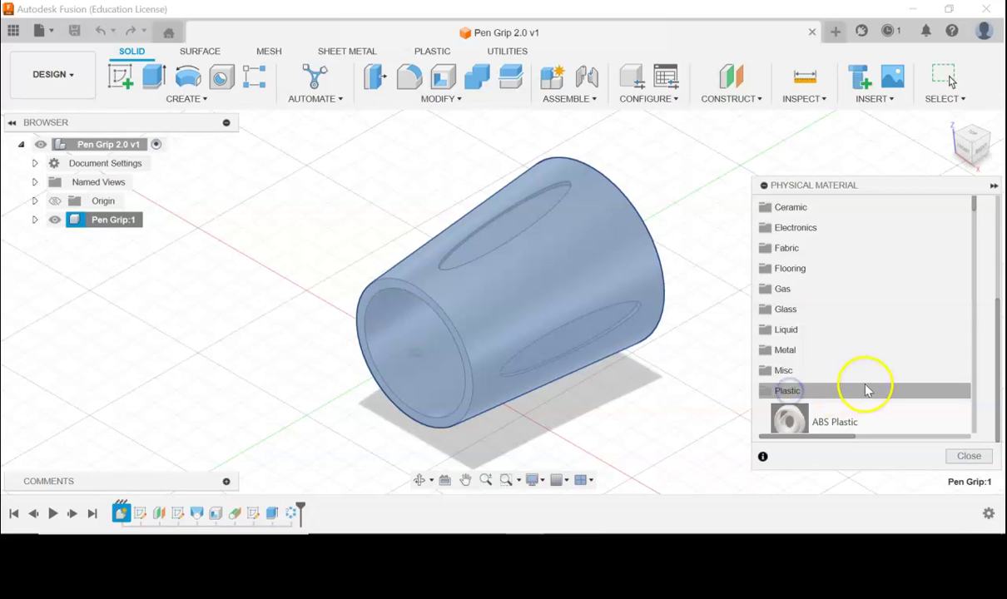
{"action": "scroll", "coordinate": [866, 383], "scroll_direction": "down", "scroll_amount": 15}
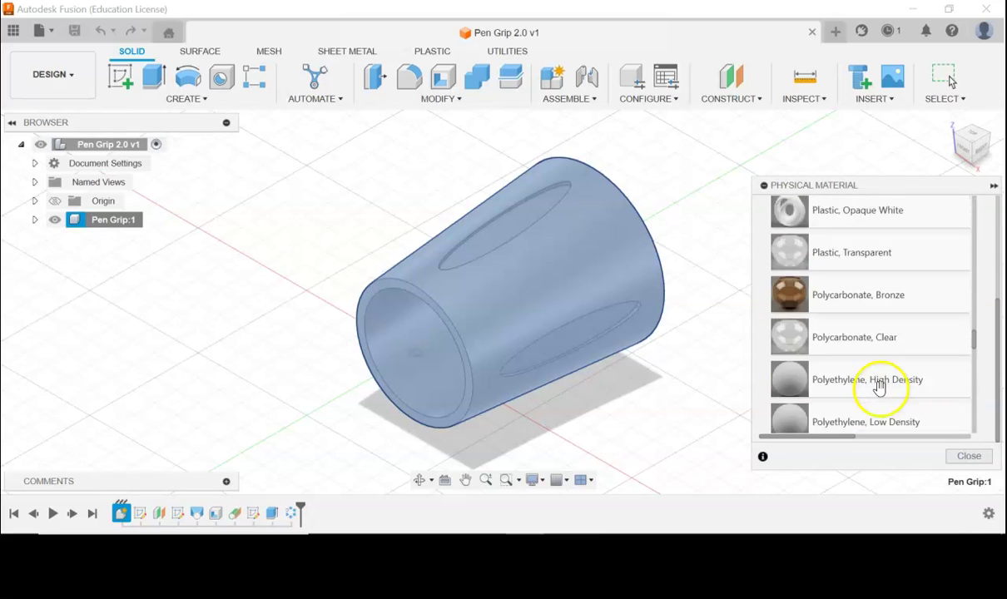
{"action": "scroll", "coordinate": [879, 387], "scroll_direction": "down", "scroll_amount": 5}
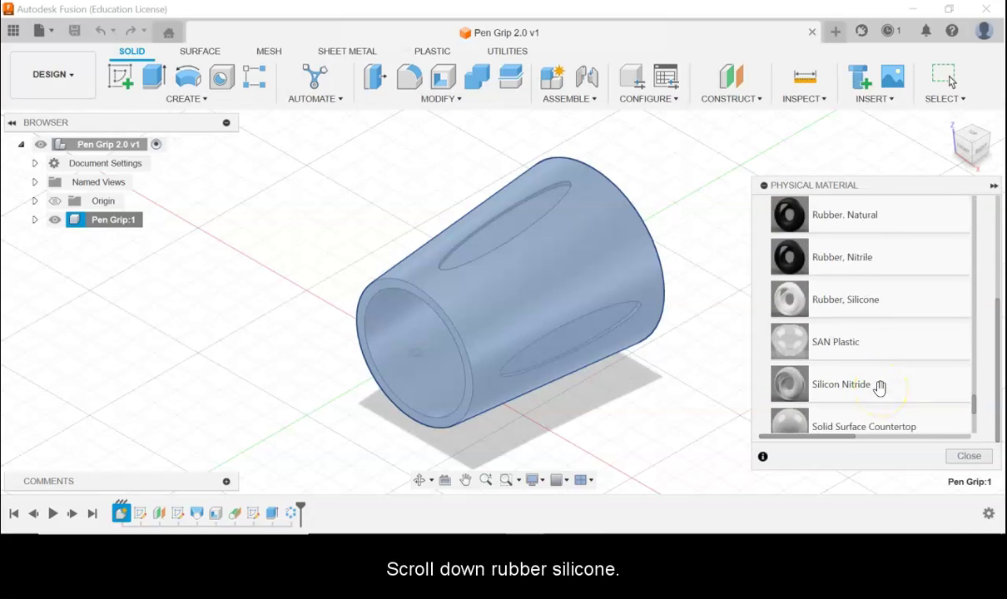
{"action": "left_click_drag", "start_coordinate": [888, 302], "coordinate": [441, 316]}
{"action": "left_click", "coordinate": [591, 481]}
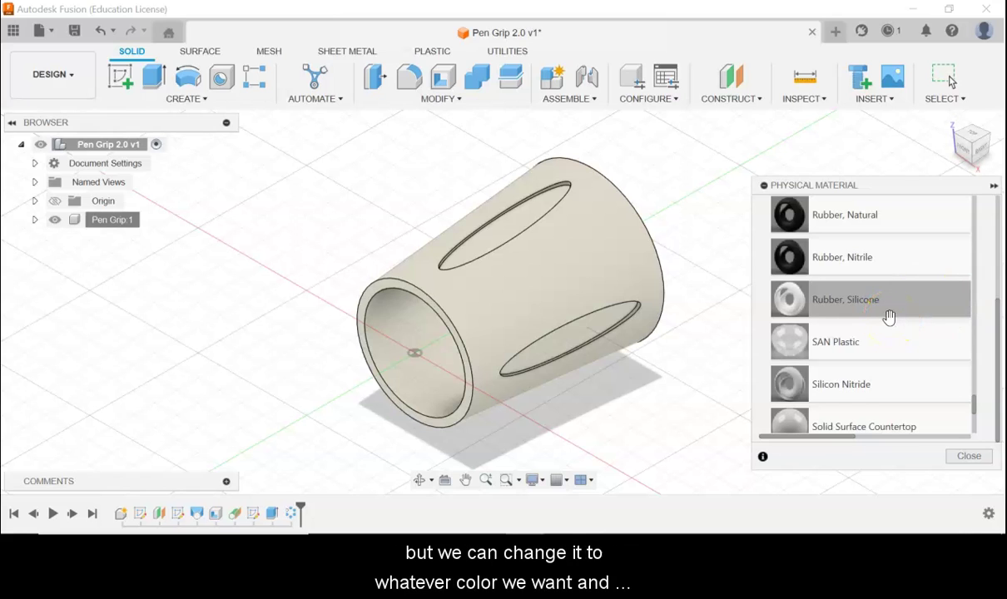
{"action": "scroll", "coordinate": [889, 317], "scroll_direction": "up", "scroll_amount": 10}
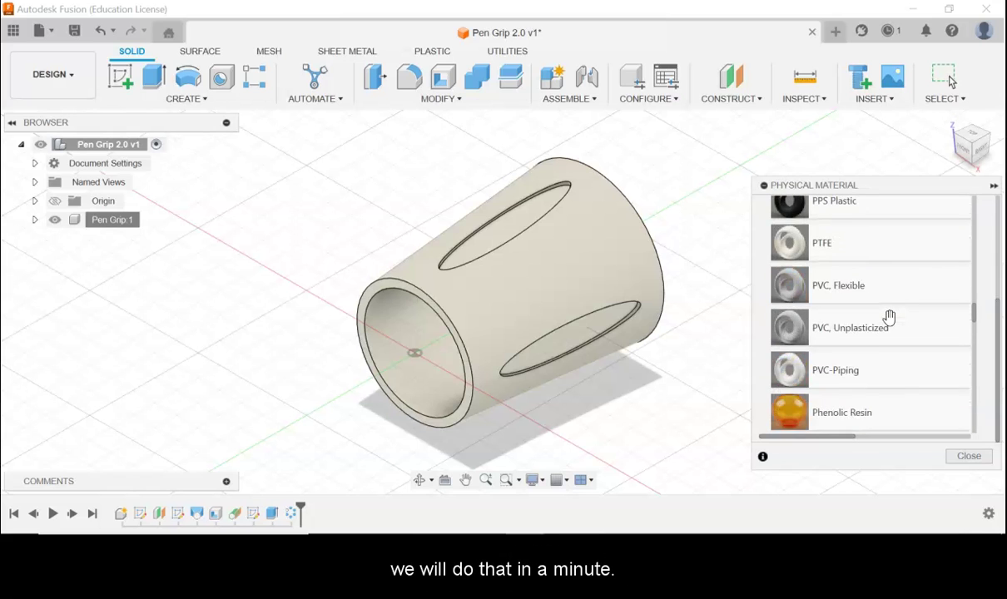
{"action": "scroll", "coordinate": [889, 317], "scroll_direction": "up", "scroll_amount": 10}
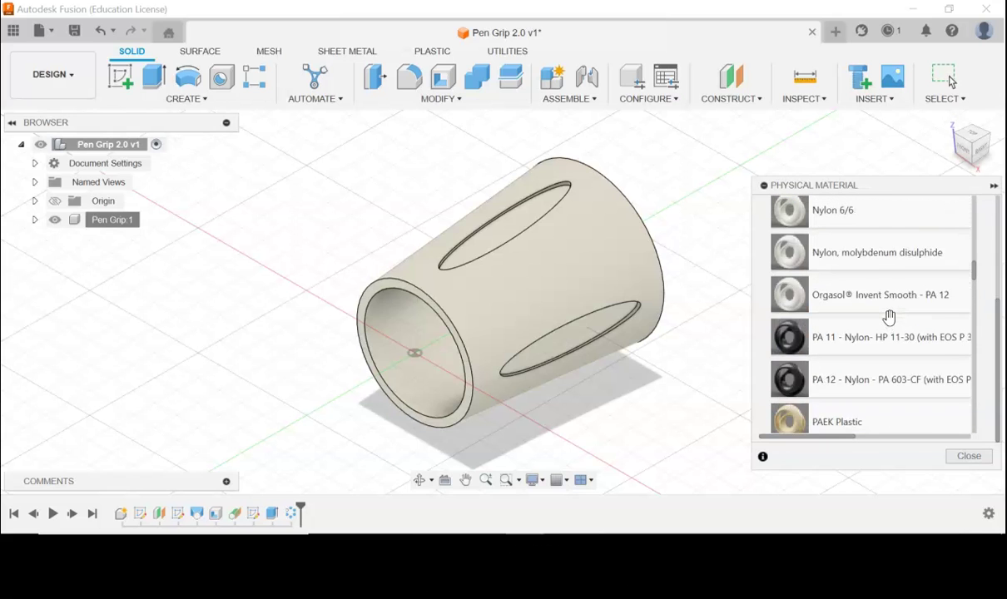
{"action": "scroll", "coordinate": [889, 317], "scroll_direction": "up", "scroll_amount": 8}
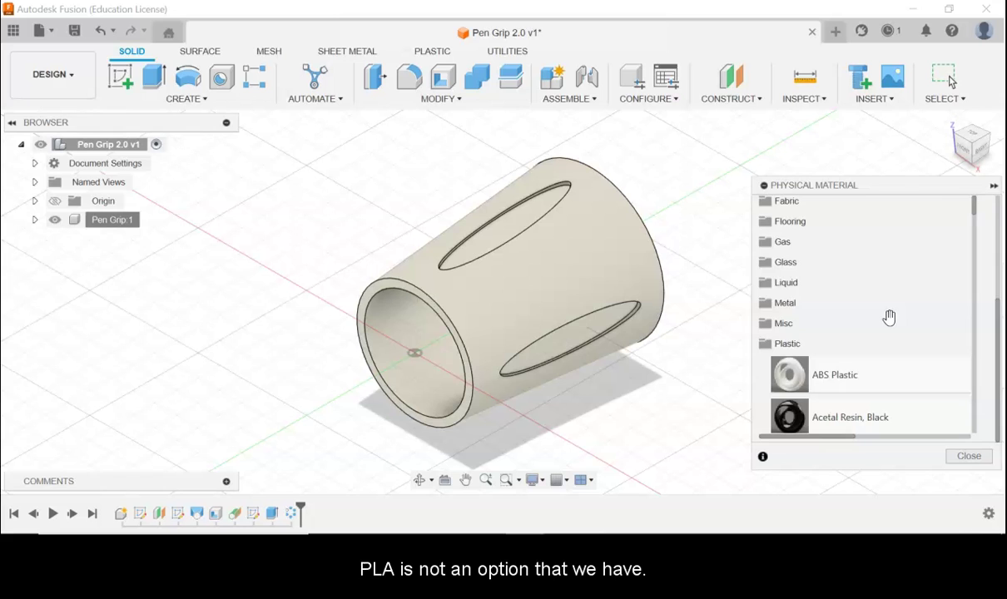
{"action": "scroll", "coordinate": [889, 317], "scroll_direction": "down", "scroll_amount": 3}
{"action": "scroll", "coordinate": [888, 317], "scroll_direction": "up", "scroll_amount": 3}
{"action": "left_click_drag", "start_coordinate": [890, 319], "coordinate": [845, 240]}
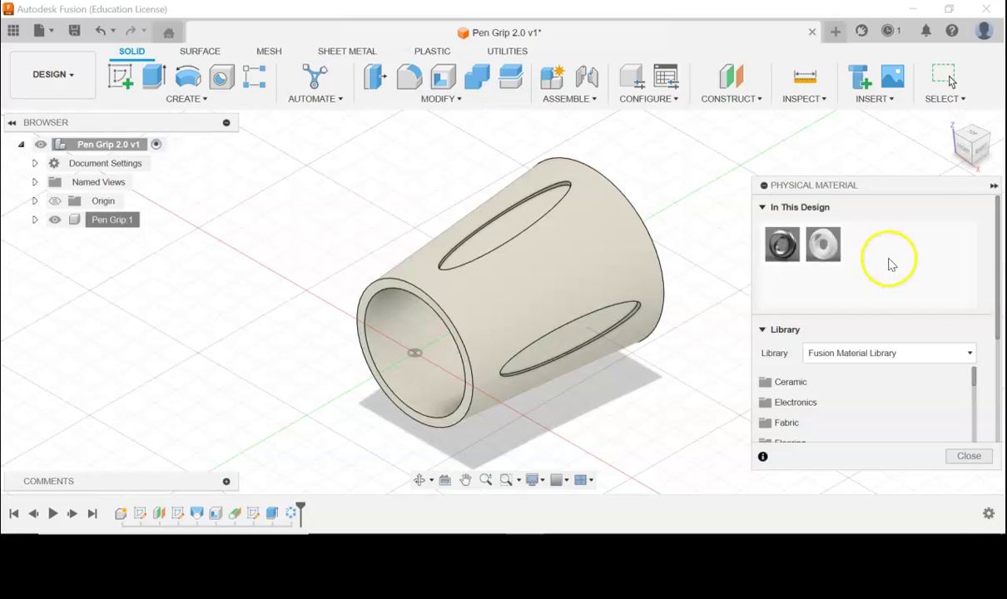
Step: Duplicate the Rubber, Silicone material listed under In This Design
{"action": "right_click", "coordinate": [828, 245]}
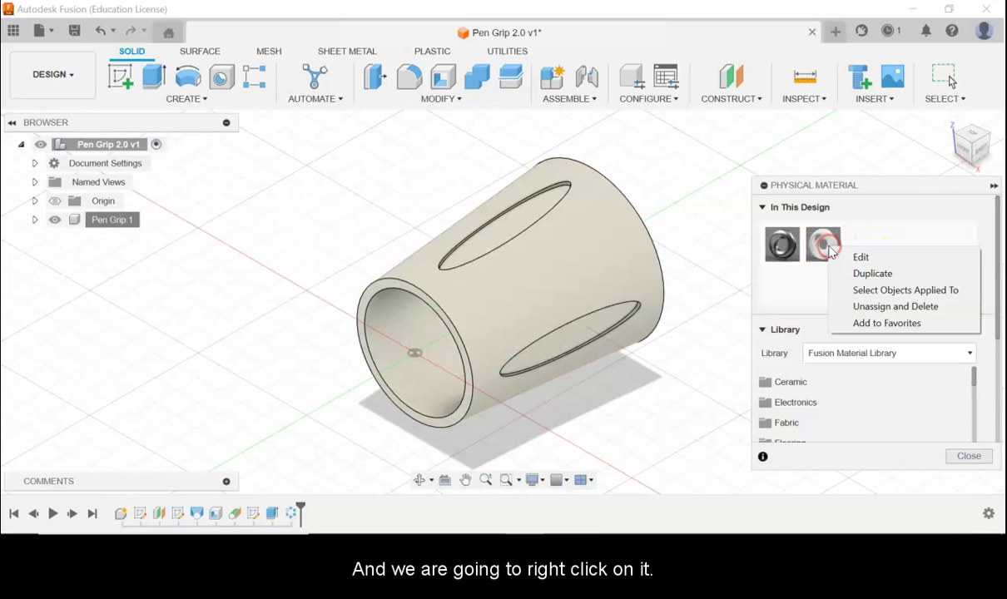
{"action": "left_click", "coordinate": [872, 281]}
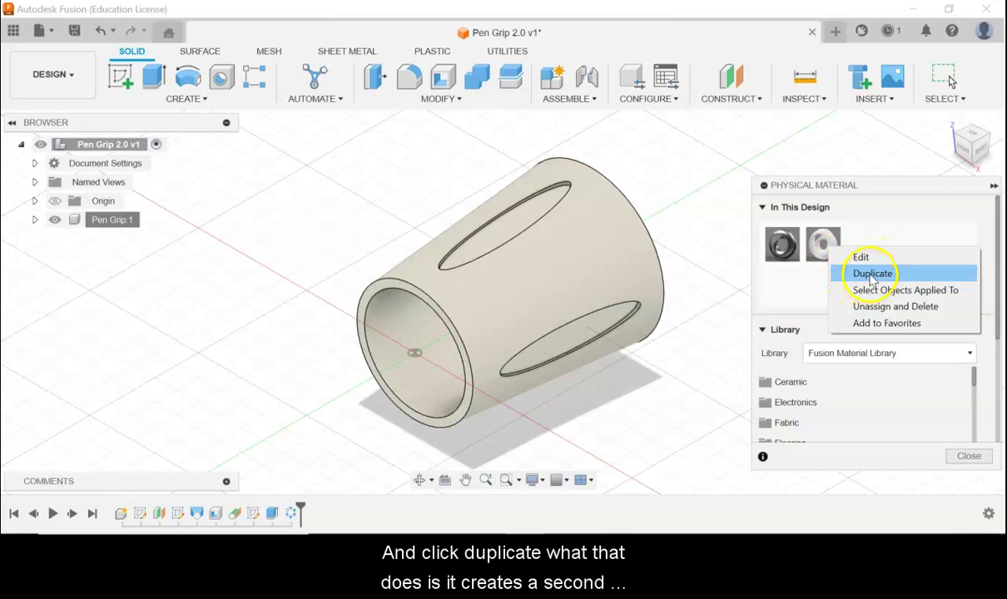
{"action": "left_click", "coordinate": [873, 273]}
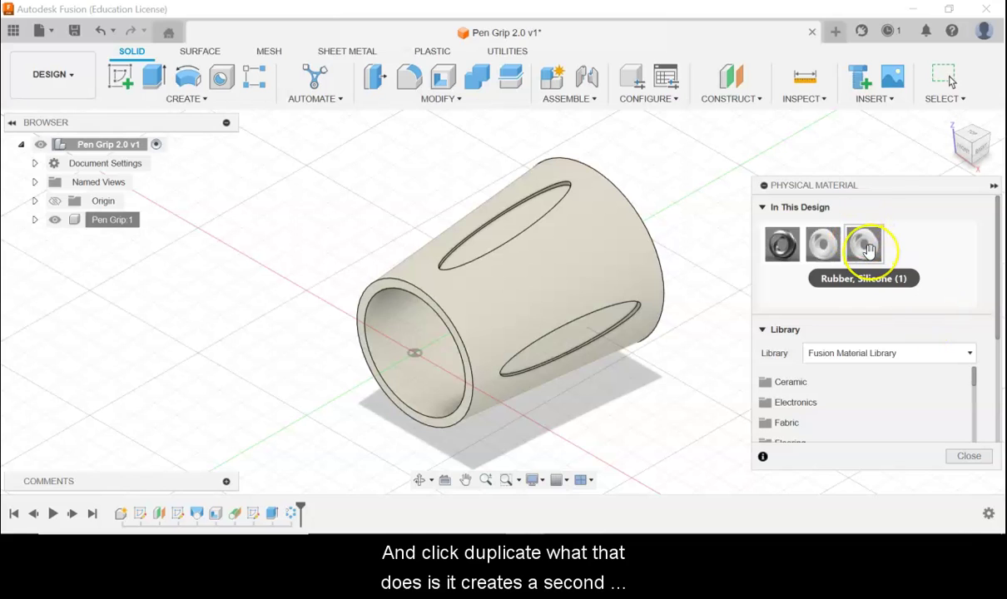
Step: Open the copy, Rubber, Silicone (1), in its name and density editor
{"action": "left_click", "coordinate": [822, 243]}
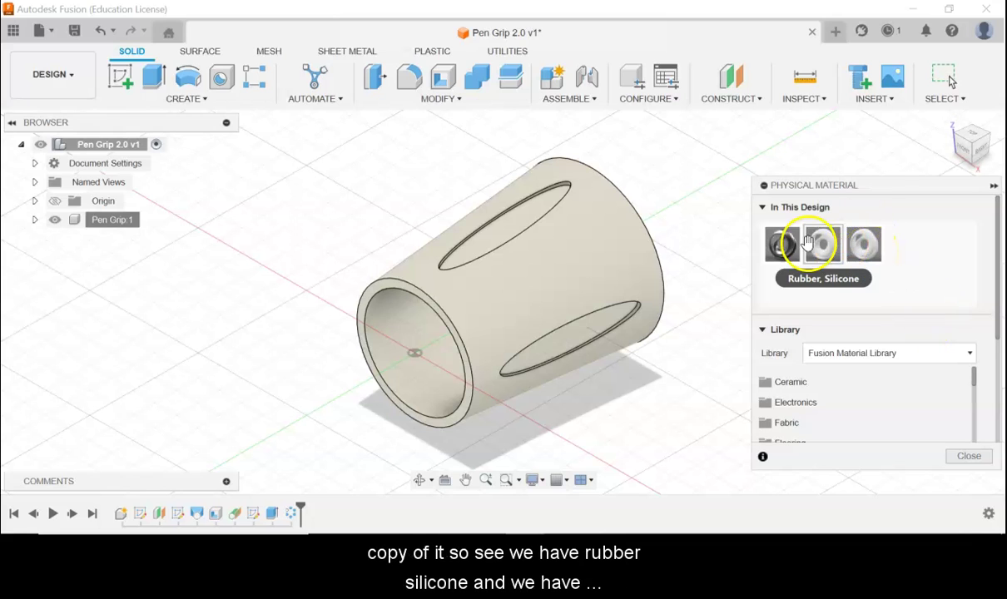
{"action": "left_click", "coordinate": [871, 247]}
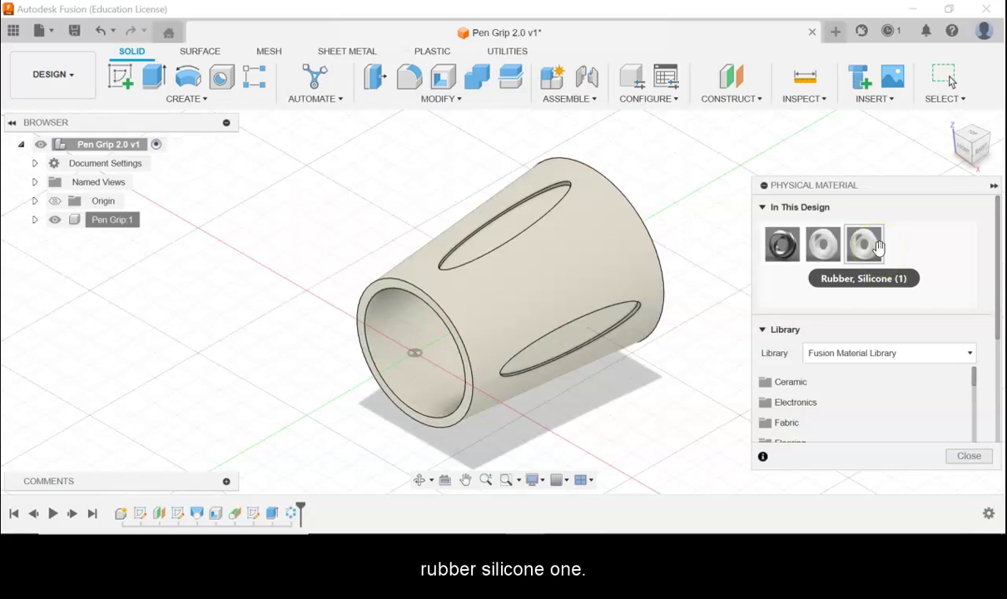
{"action": "left_click", "coordinate": [870, 246]}
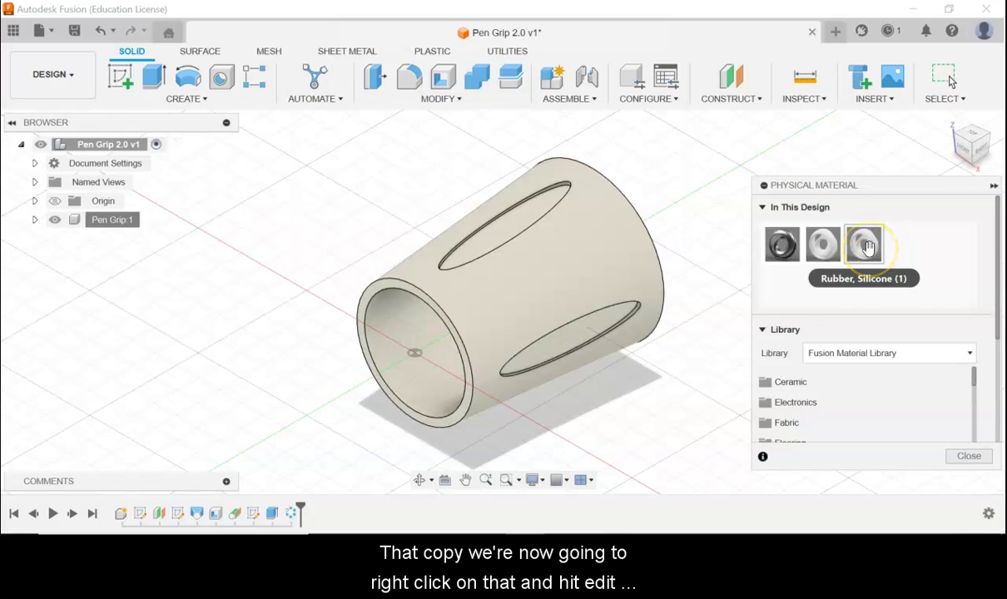
{"action": "right_click", "coordinate": [869, 249]}
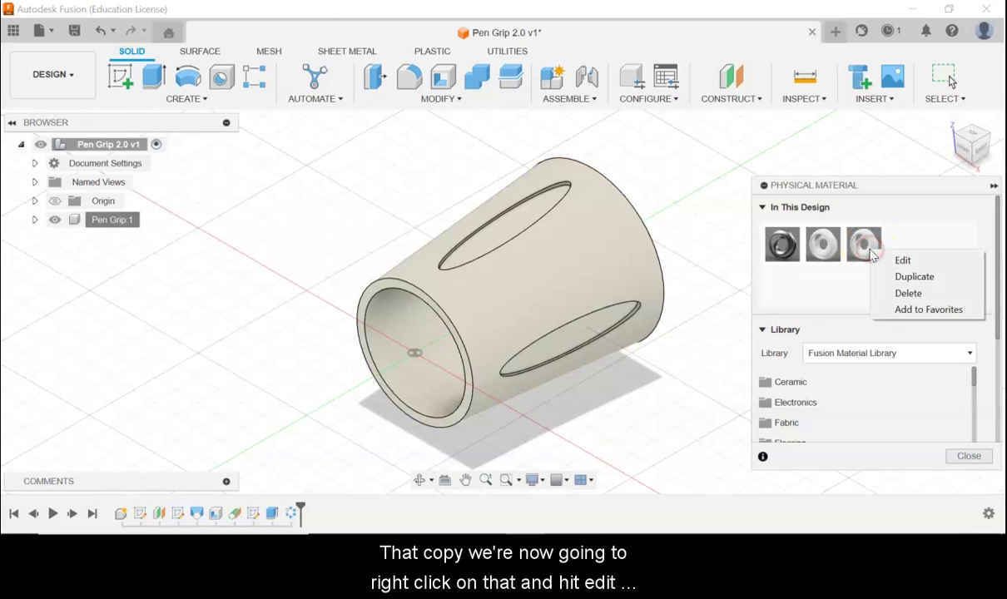
{"action": "left_click", "coordinate": [916, 262]}
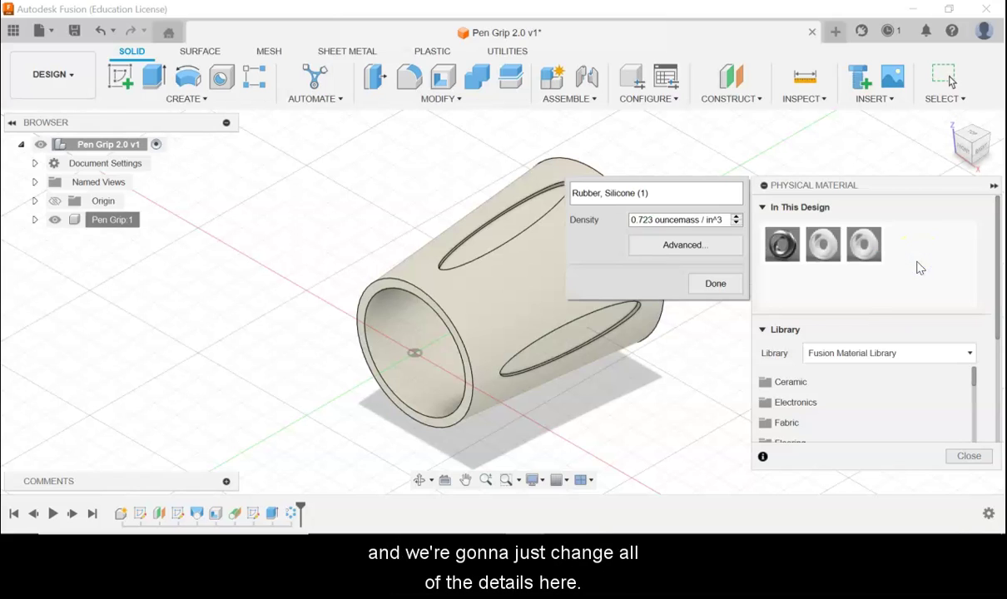
Step: Rename the copied material to PLA and bring up its full Material Editor
{"action": "left_click", "coordinate": [678, 192]}
{"action": "triple_click", "coordinate": [678, 192]}
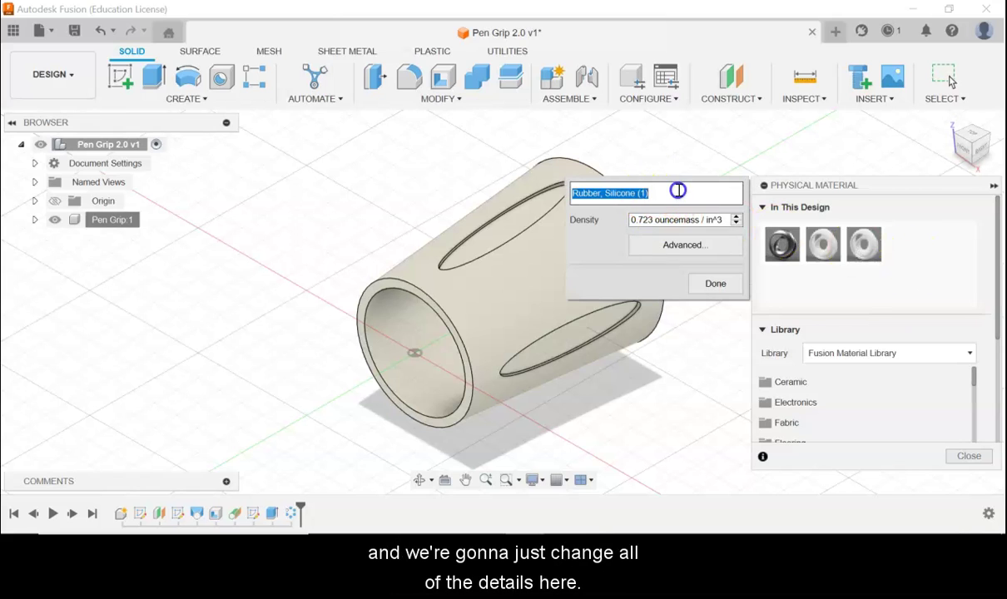
{"action": "type", "text": "PLA"}
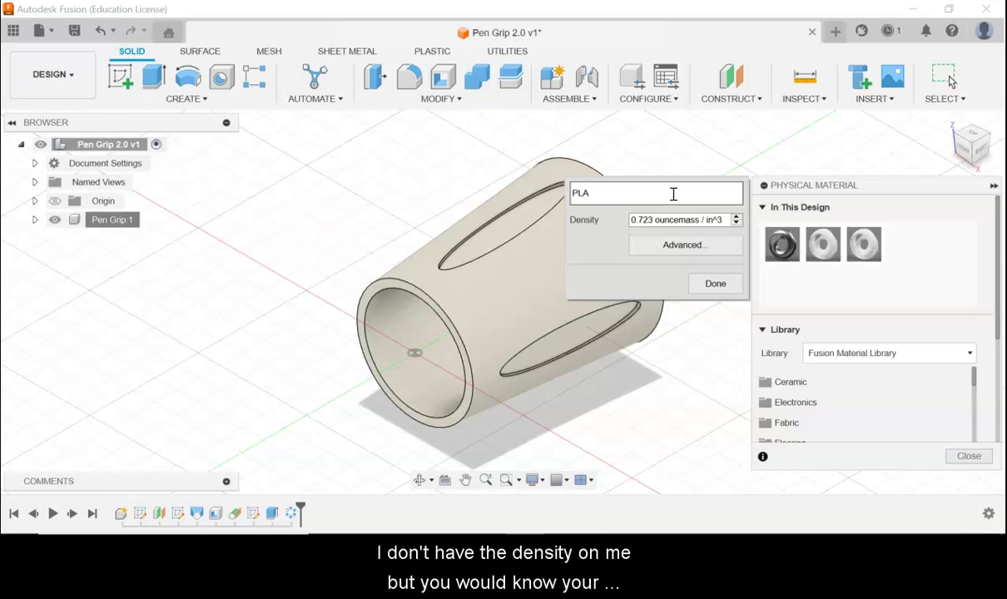
{"action": "left_click", "coordinate": [680, 247]}
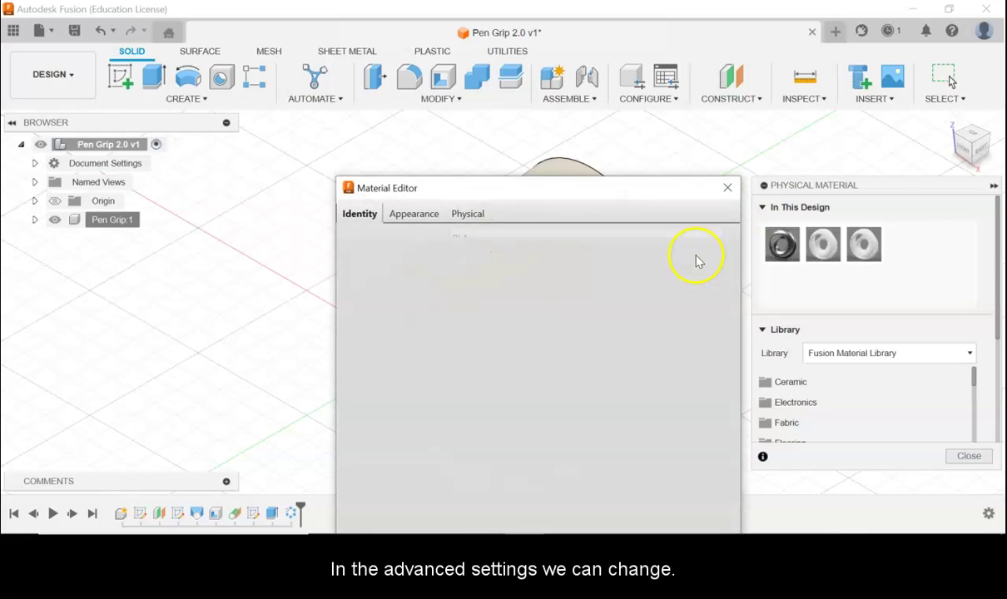
Step: Give the PLA material the description PLA and the type Plastic
{"action": "left_click_drag", "start_coordinate": [552, 193], "coordinate": [566, 85]}
{"action": "left_click", "coordinate": [484, 178]}
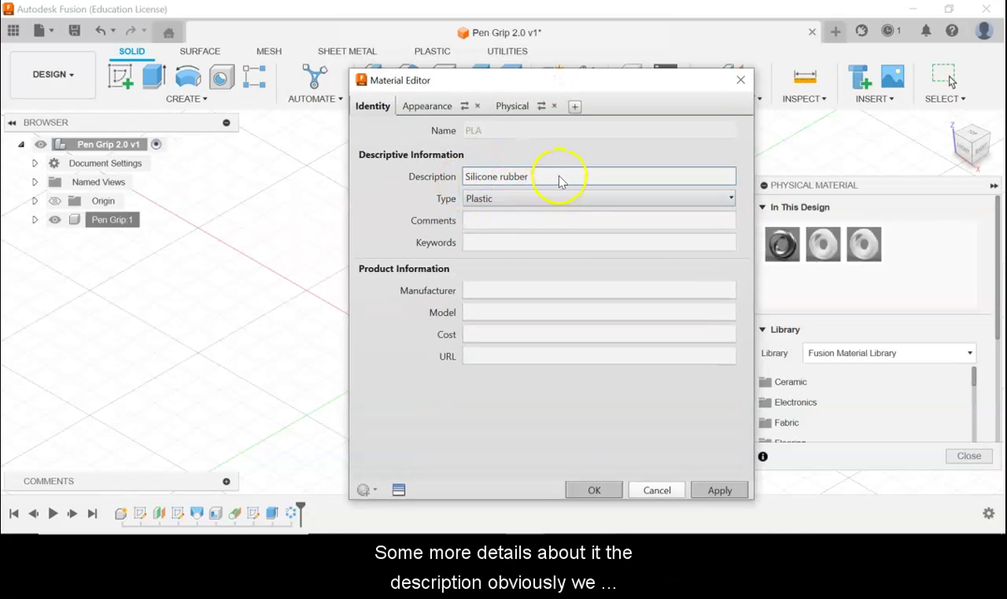
{"action": "left_click", "coordinate": [506, 177]}
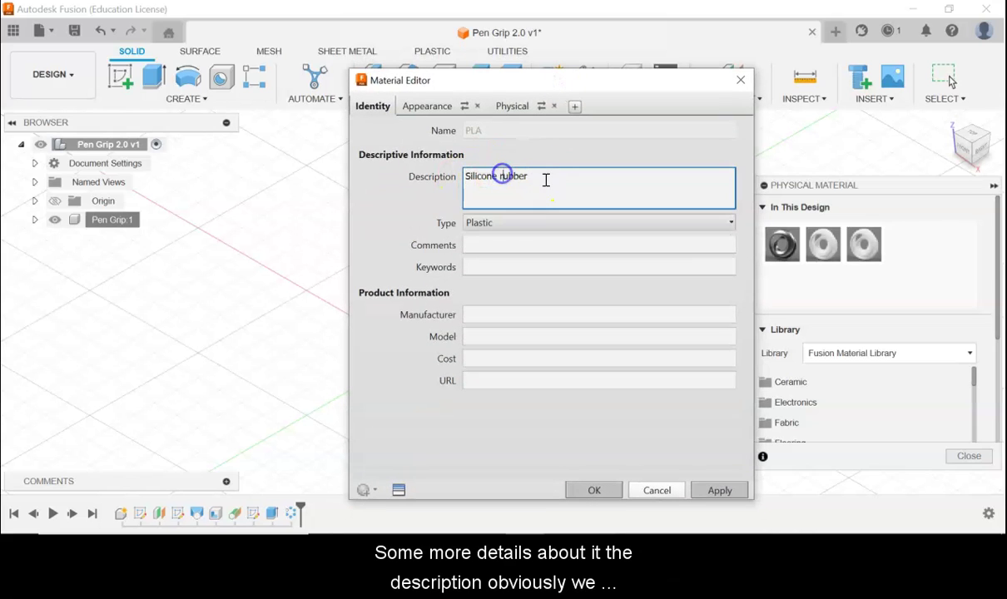
{"action": "left_click_drag", "start_coordinate": [518, 177], "coordinate": [447, 177]}
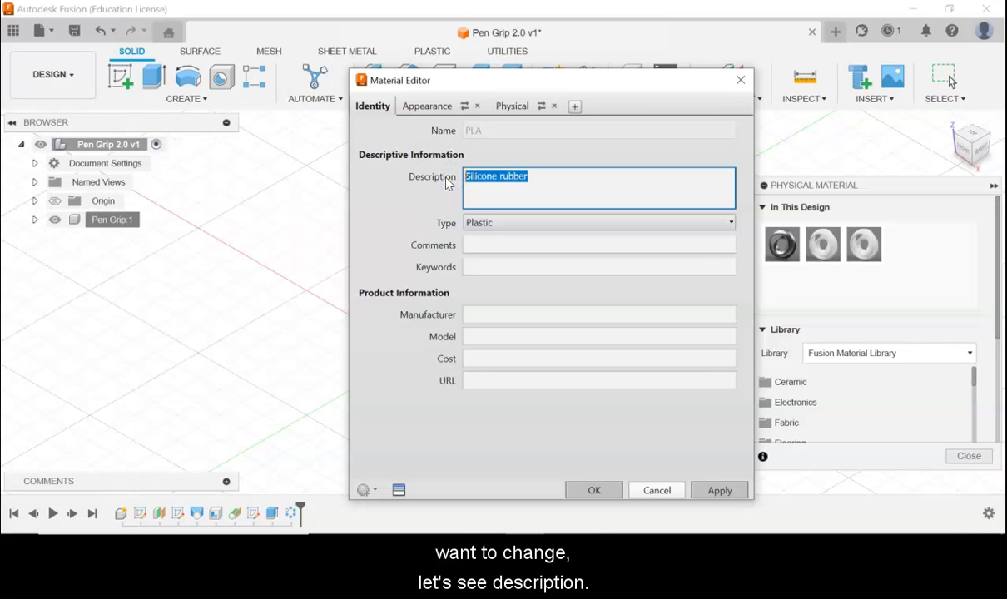
{"action": "type", "text": "PLA"}
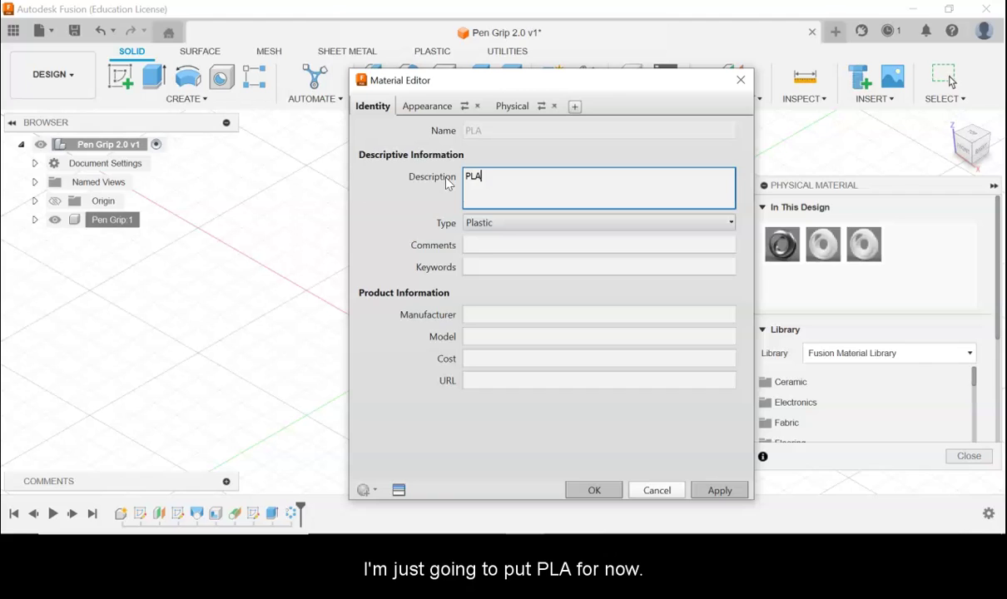
{"action": "left_click", "coordinate": [432, 191]}
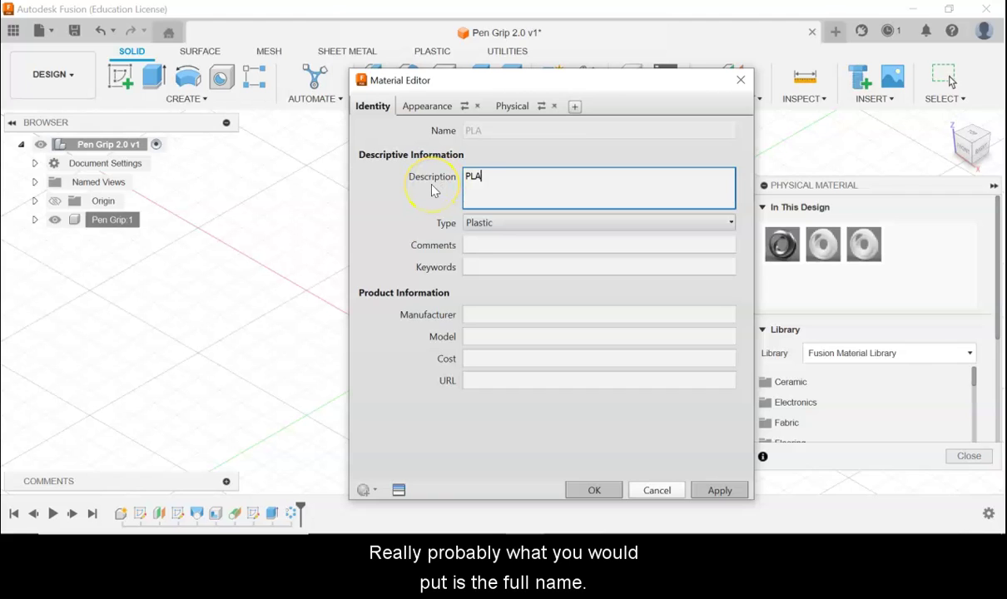
{"action": "left_click", "coordinate": [484, 193]}
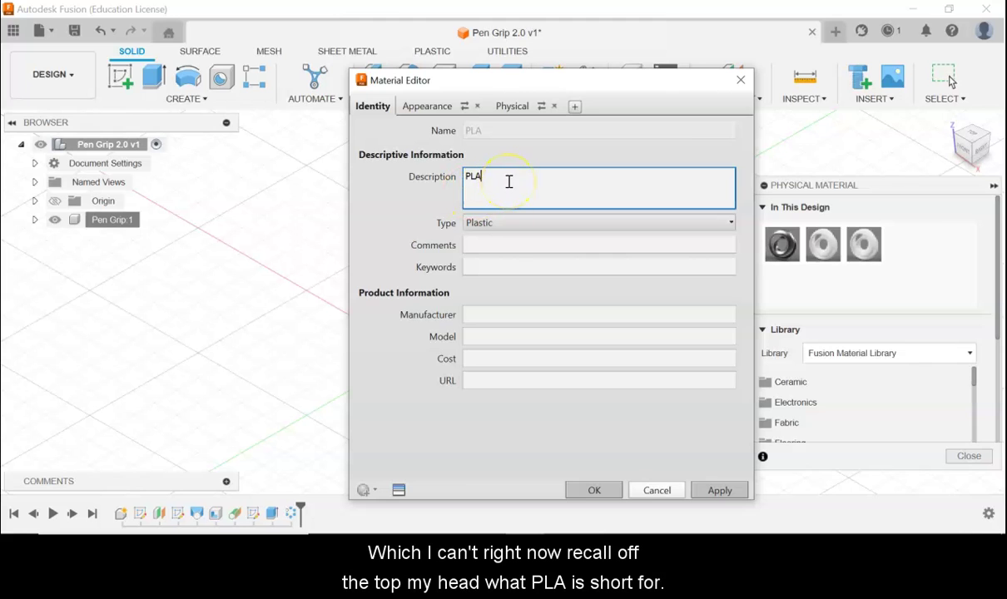
{"action": "left_click", "coordinate": [549, 200]}
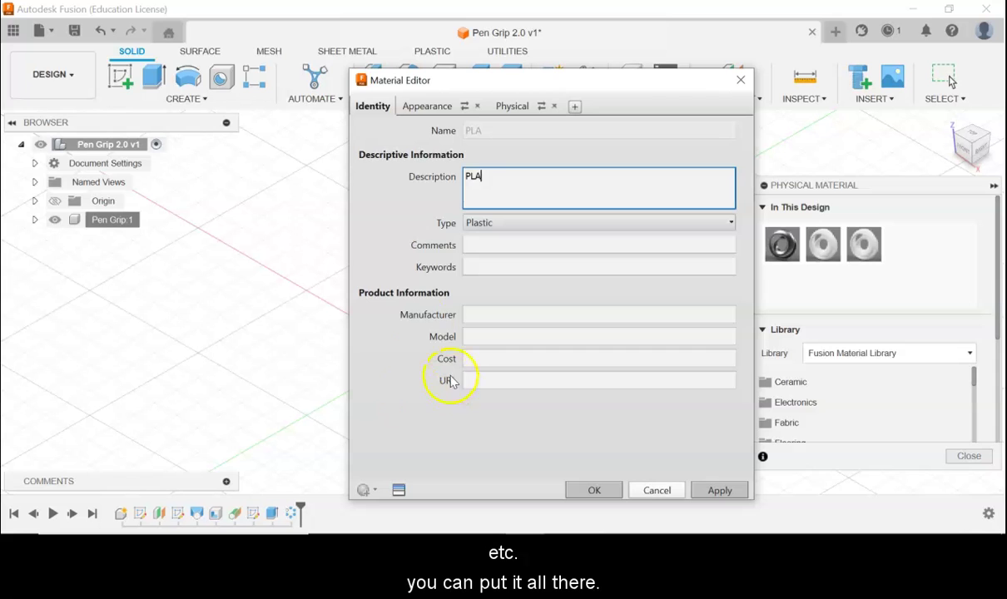
{"action": "left_click", "coordinate": [419, 106]}
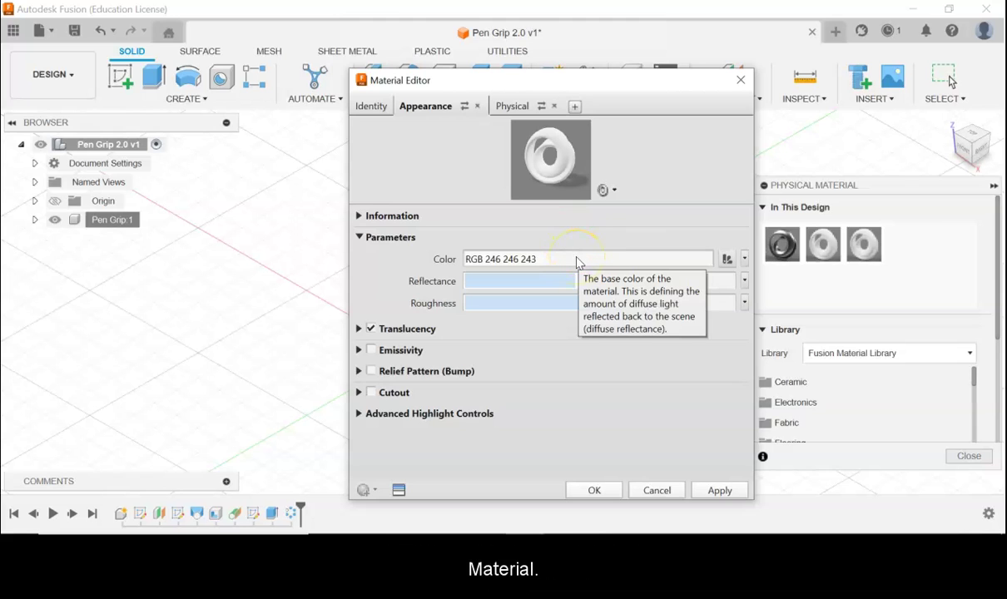
Step: Browse the Pantone colour library, previewing Beeswax and Golden Apricot
{"action": "left_click", "coordinate": [726, 259]}
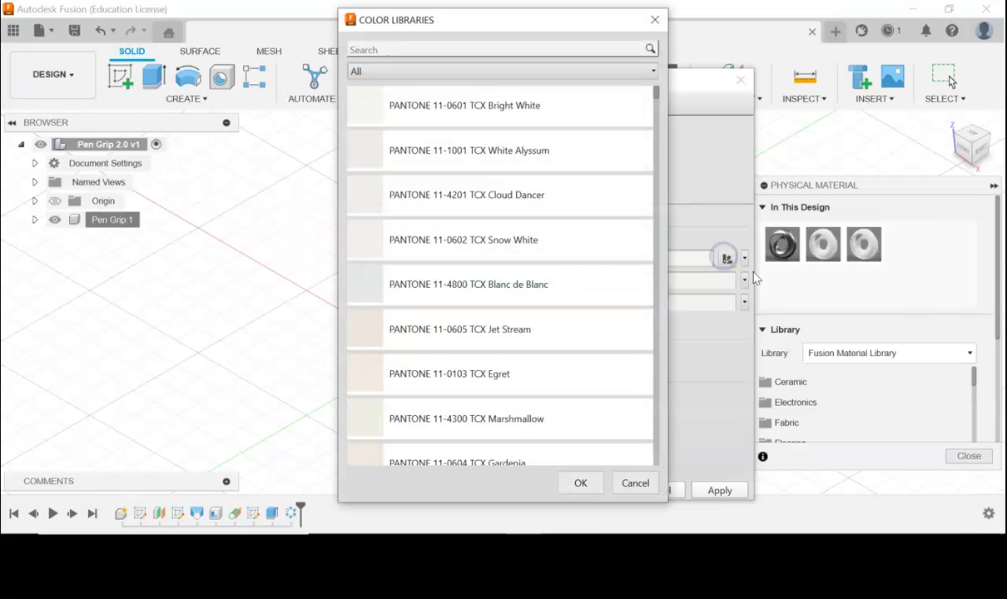
{"action": "scroll", "coordinate": [568, 231], "scroll_direction": "down", "scroll_amount": 1}
{"action": "scroll", "coordinate": [574, 231], "scroll_direction": "down", "scroll_amount": 20}
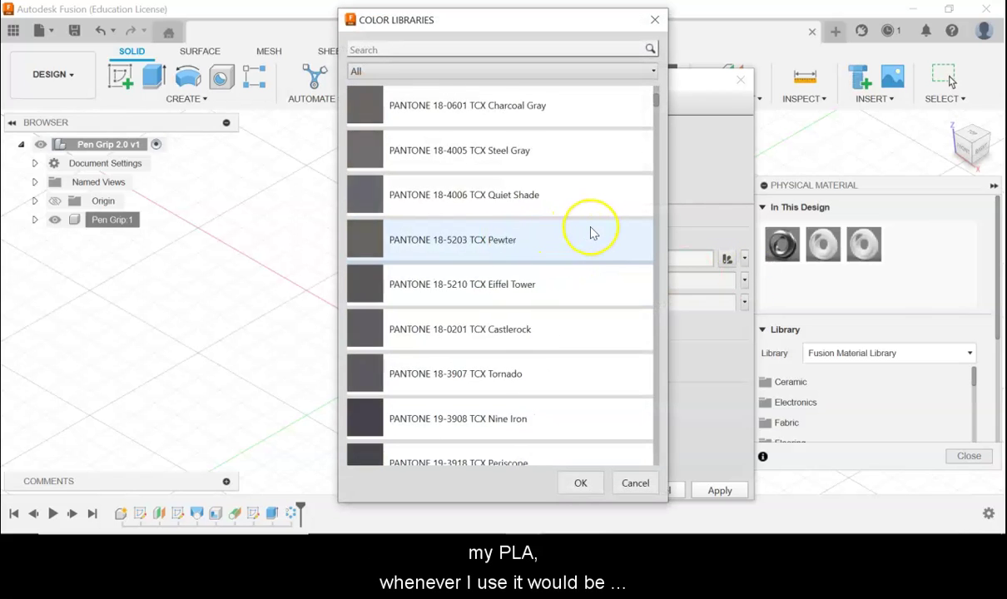
{"action": "scroll", "coordinate": [591, 233], "scroll_direction": "down", "scroll_amount": 20}
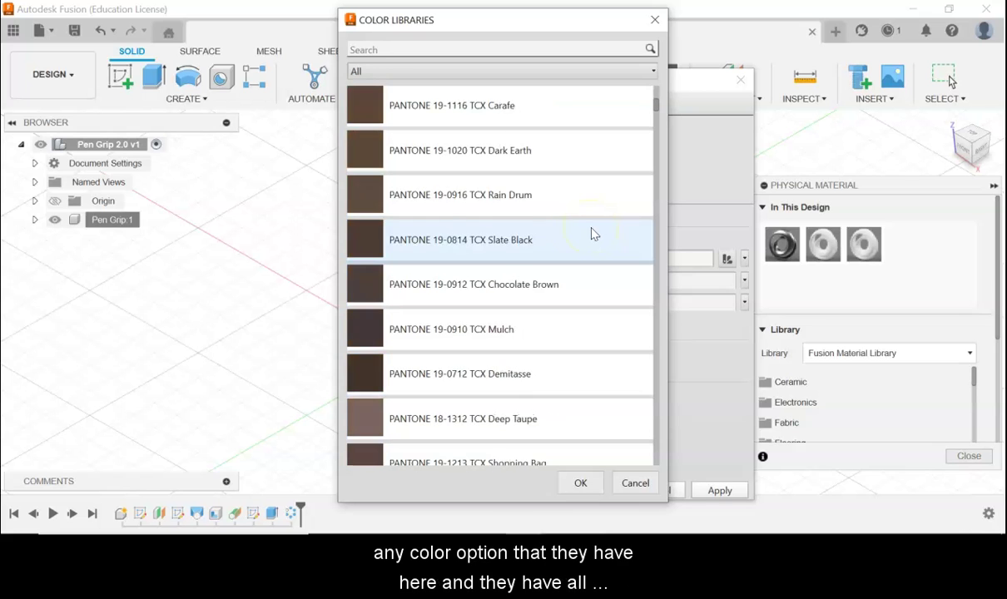
{"action": "scroll", "coordinate": [592, 235], "scroll_direction": "down", "scroll_amount": 20}
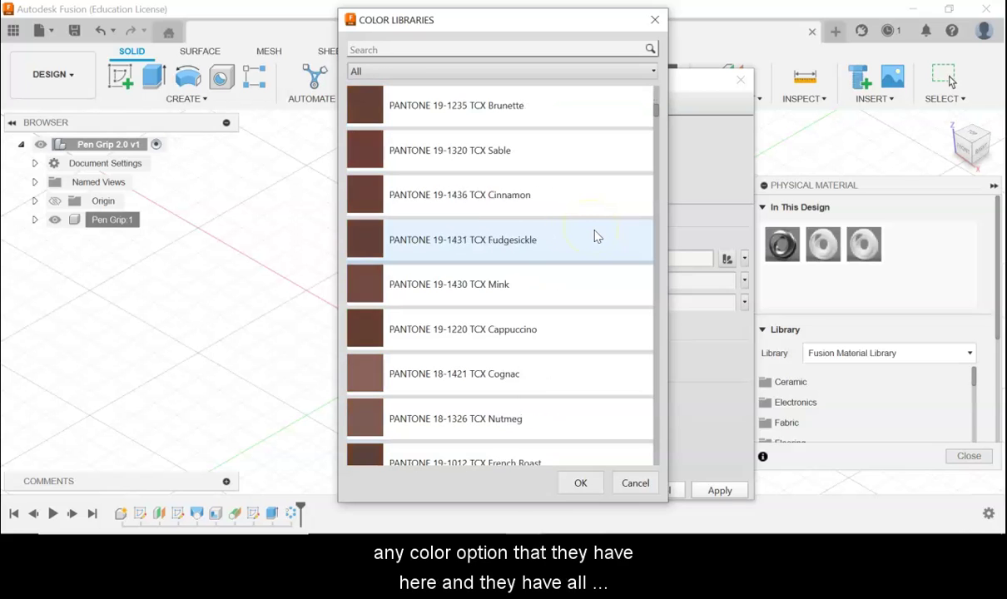
{"action": "scroll", "coordinate": [596, 236], "scroll_direction": "down", "scroll_amount": 20}
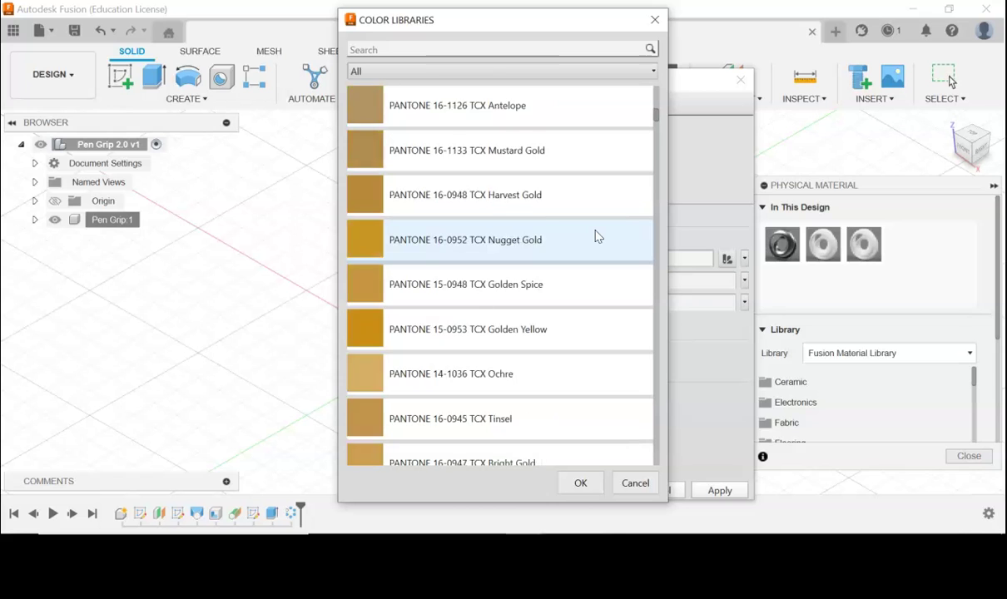
{"action": "scroll", "coordinate": [596, 236], "scroll_direction": "down", "scroll_amount": 10}
{"action": "left_click", "coordinate": [596, 237]}
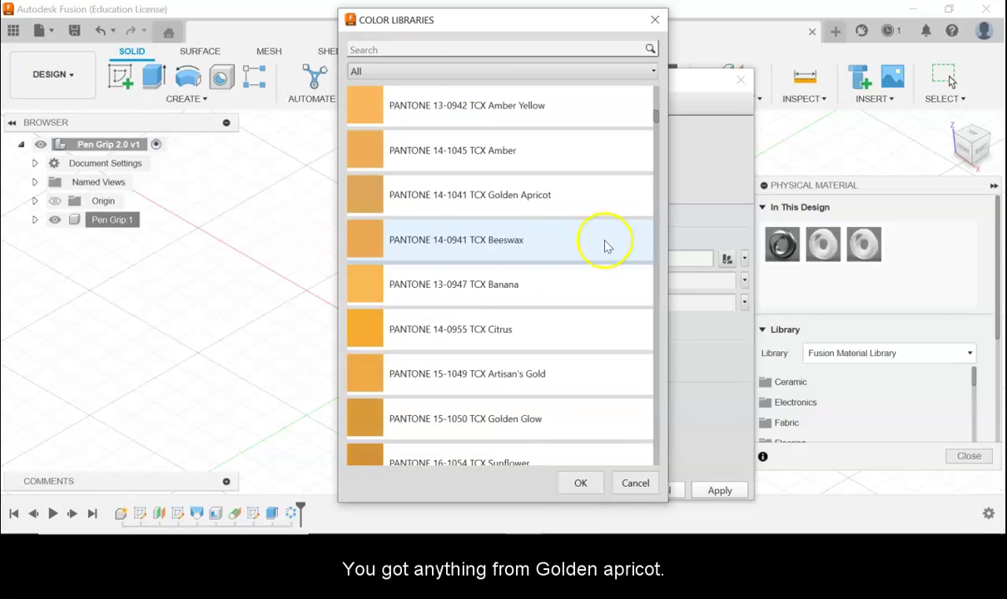
{"action": "left_click", "coordinate": [557, 195]}
Step: Pick PANTONE 17-5633 TCX Deep Green (RGB 0 146 118) as the PLA colour
{"action": "scroll", "coordinate": [557, 200], "scroll_direction": "down", "scroll_amount": 20}
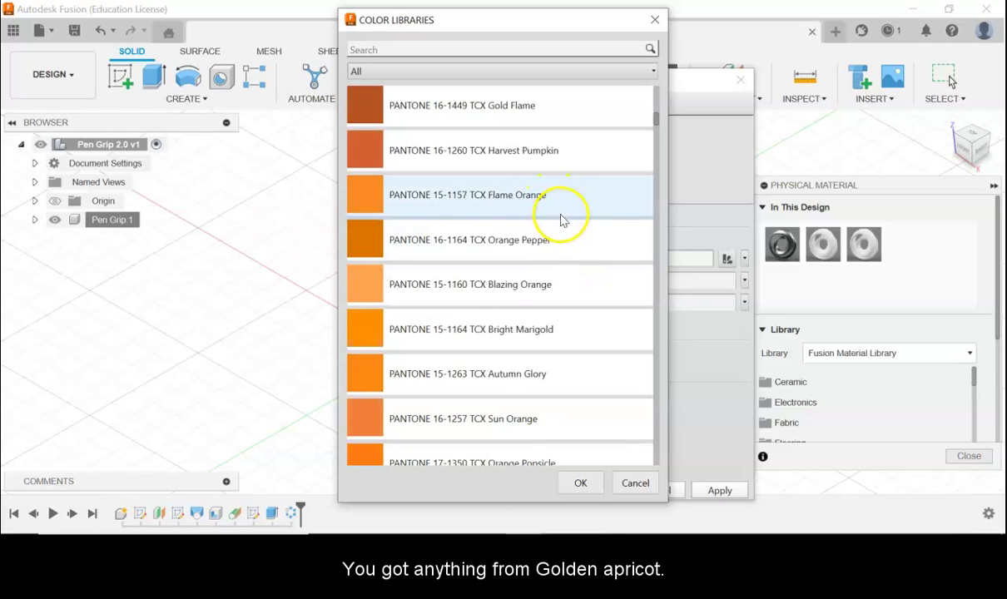
{"action": "scroll", "coordinate": [560, 219], "scroll_direction": "down", "scroll_amount": 20}
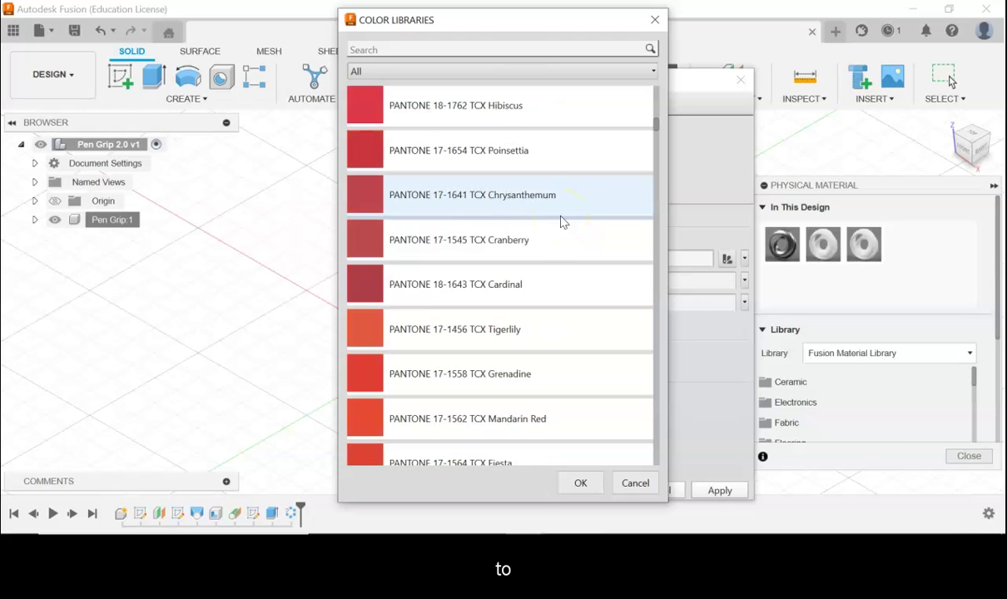
{"action": "scroll", "coordinate": [539, 331], "scroll_direction": "down", "scroll_amount": 10}
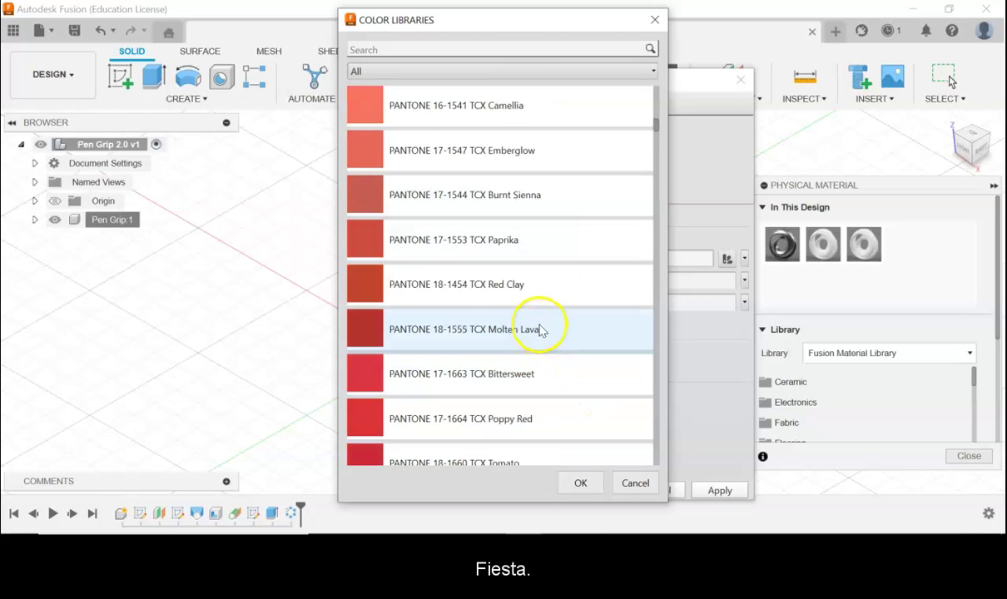
{"action": "scroll", "coordinate": [535, 318], "scroll_direction": "down", "scroll_amount": 5}
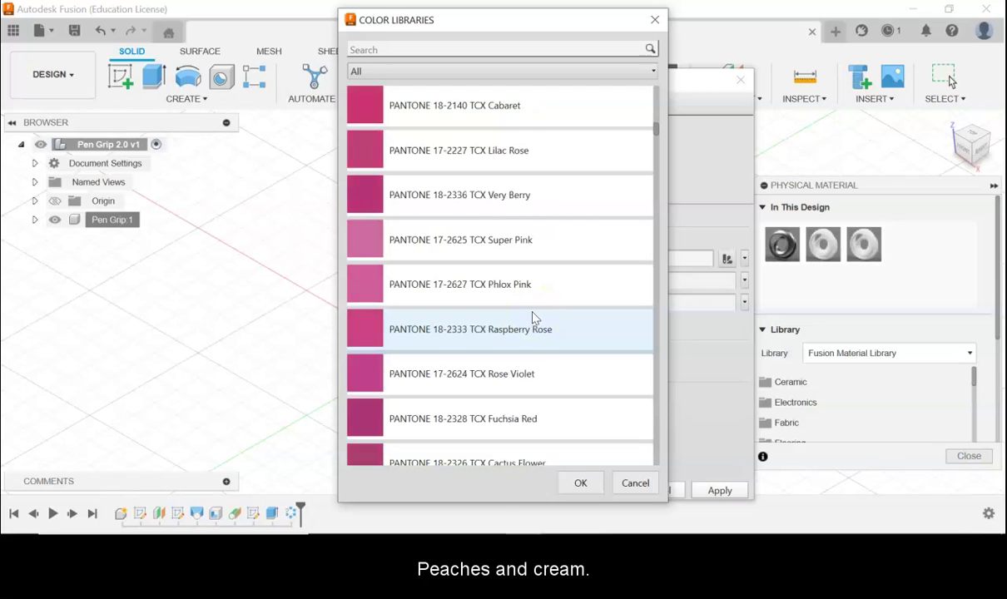
{"action": "scroll", "coordinate": [535, 318], "scroll_direction": "down", "scroll_amount": 10}
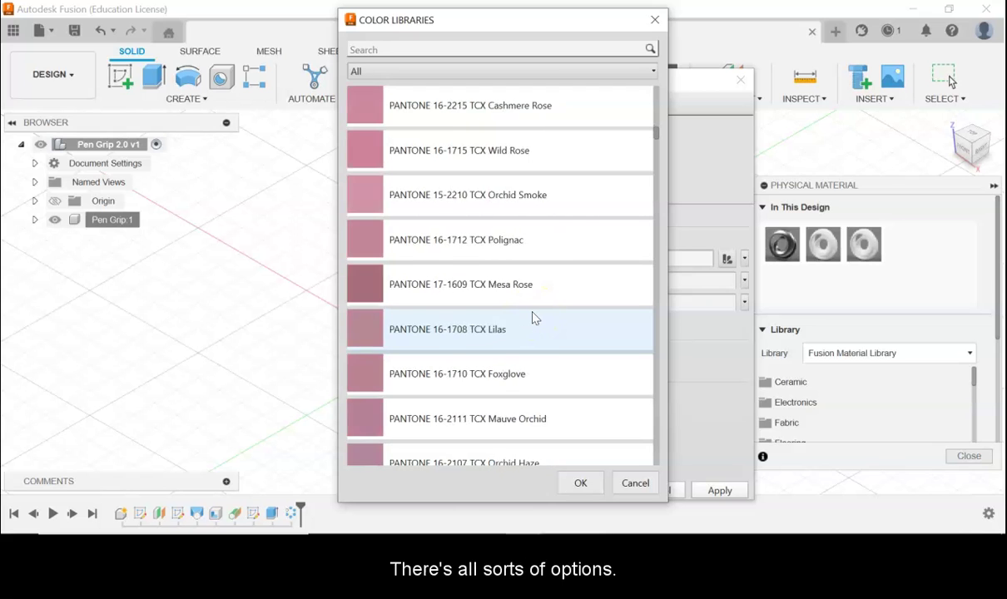
{"action": "scroll", "coordinate": [536, 317], "scroll_direction": "down", "scroll_amount": 5}
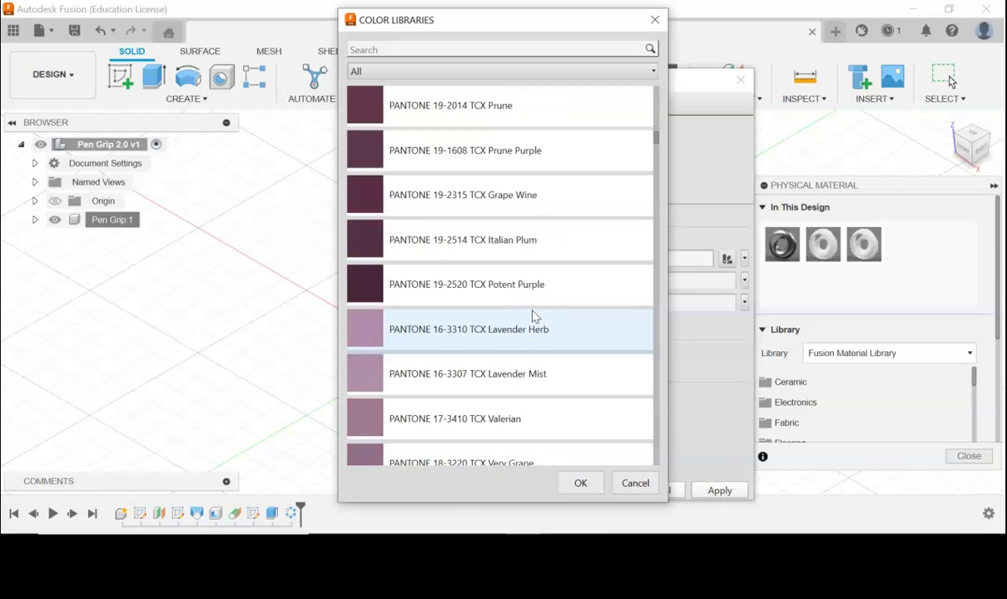
{"action": "scroll", "coordinate": [536, 317], "scroll_direction": "down", "scroll_amount": 5}
{"action": "scroll", "coordinate": [534, 314], "scroll_direction": "down", "scroll_amount": 20}
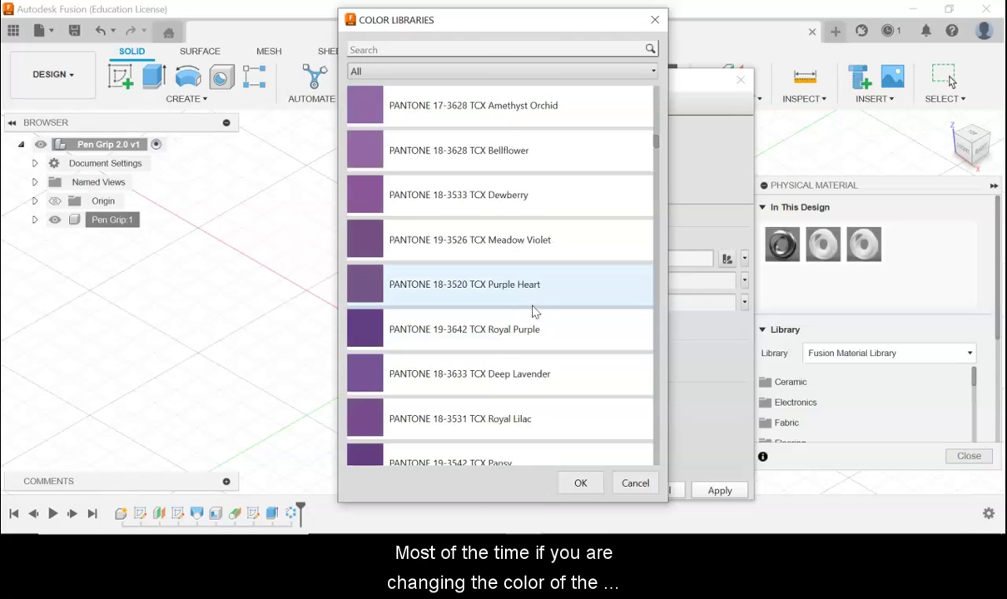
{"action": "scroll", "coordinate": [535, 310], "scroll_direction": "down", "scroll_amount": 15}
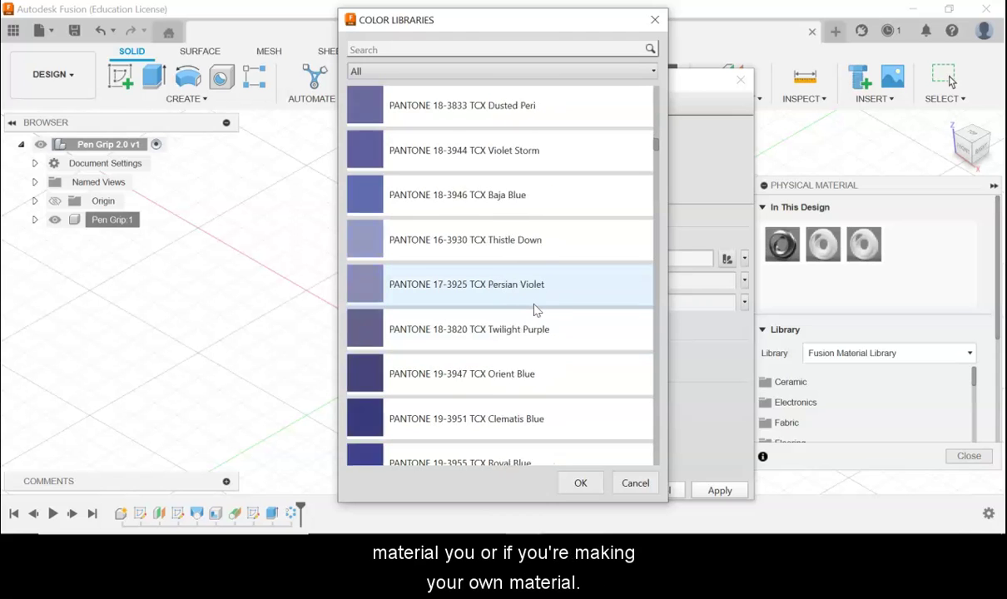
{"action": "left_click", "coordinate": [527, 308]}
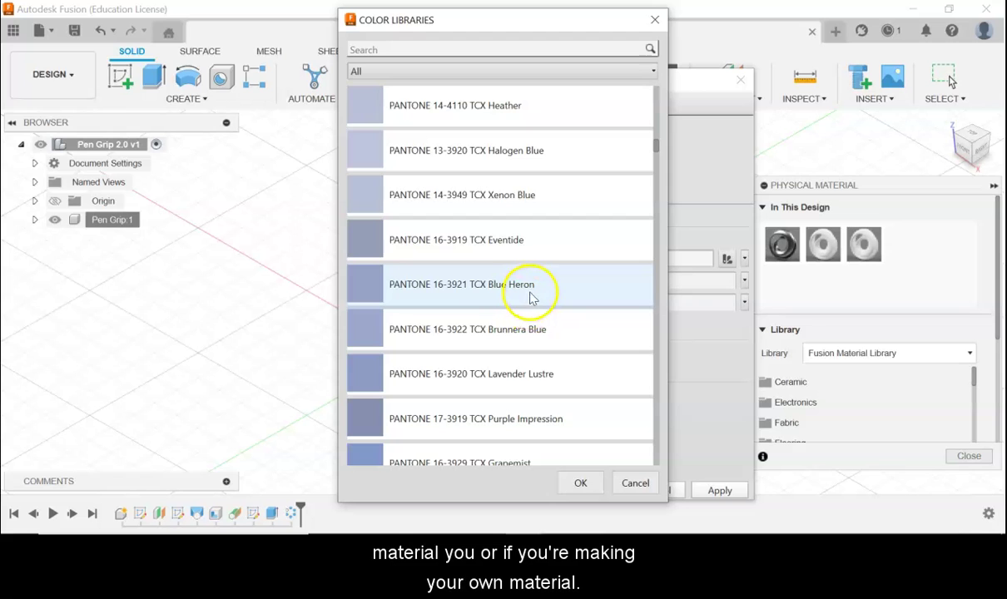
{"action": "scroll", "coordinate": [533, 296], "scroll_direction": "down", "scroll_amount": 15}
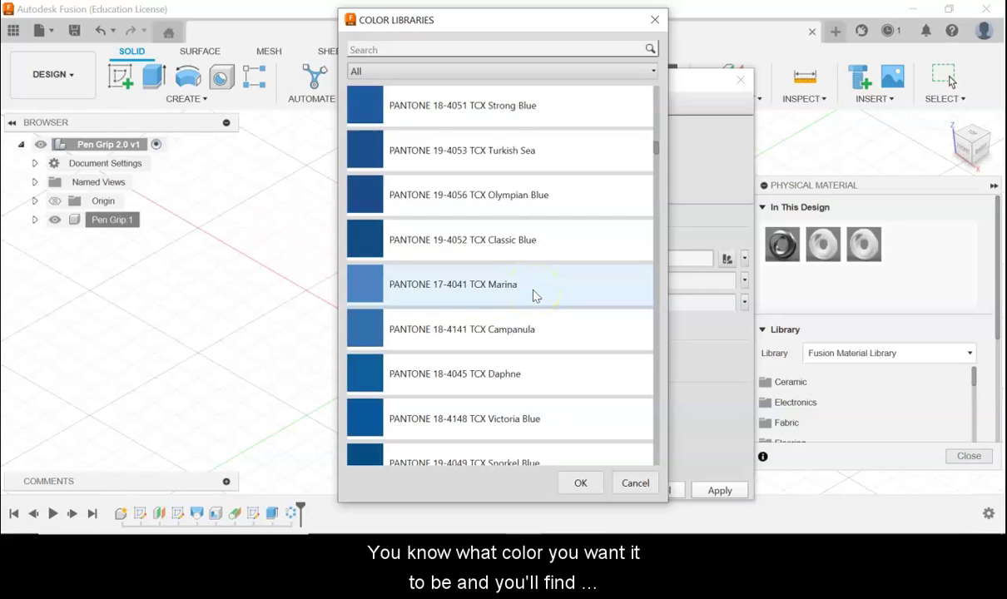
{"action": "scroll", "coordinate": [533, 293], "scroll_direction": "down", "scroll_amount": 15}
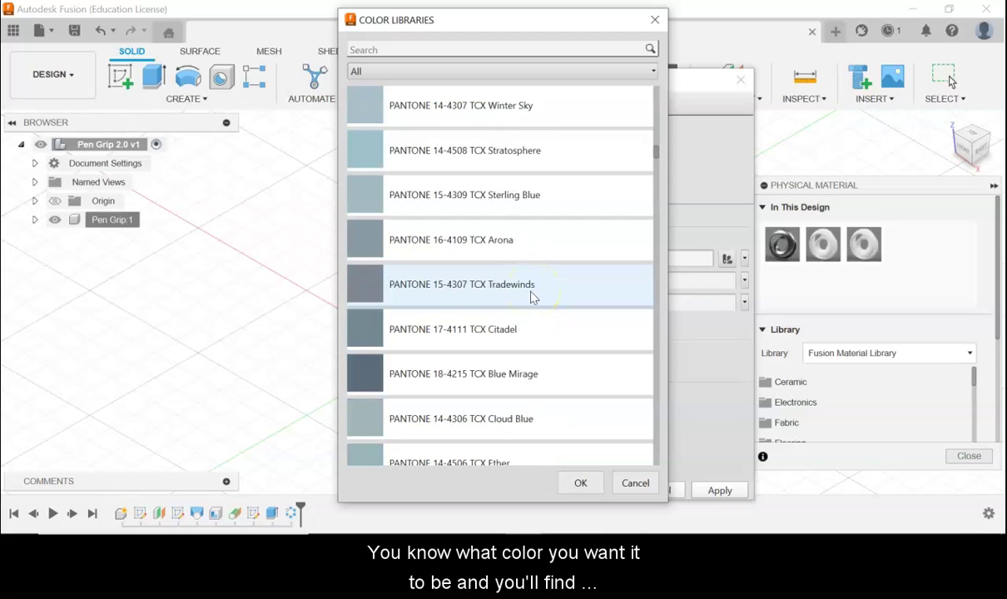
{"action": "scroll", "coordinate": [533, 296], "scroll_direction": "down", "scroll_amount": 15}
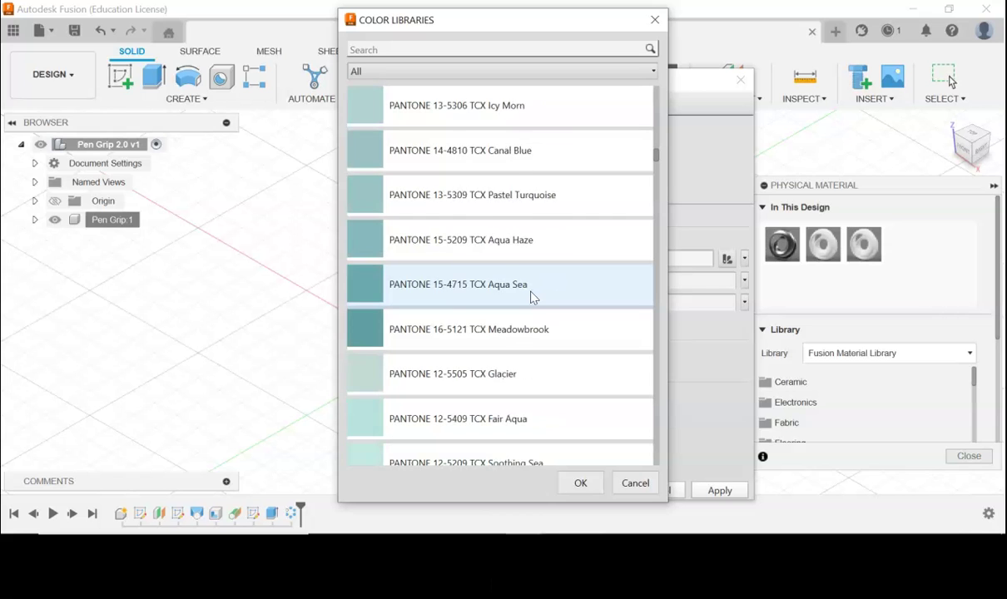
{"action": "scroll", "coordinate": [534, 297], "scroll_direction": "down", "scroll_amount": 15}
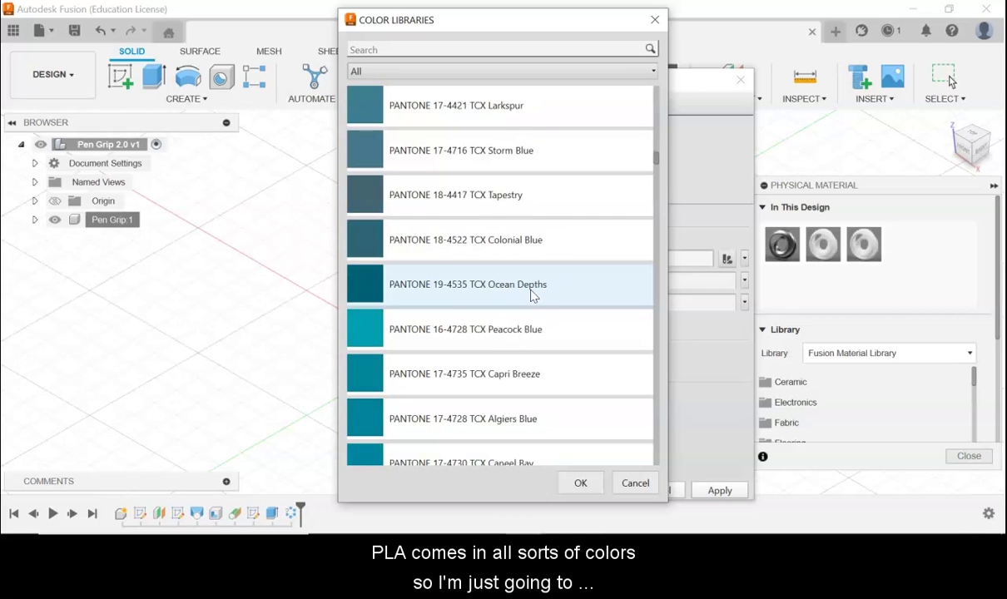
{"action": "scroll", "coordinate": [533, 297], "scroll_direction": "down", "scroll_amount": 15}
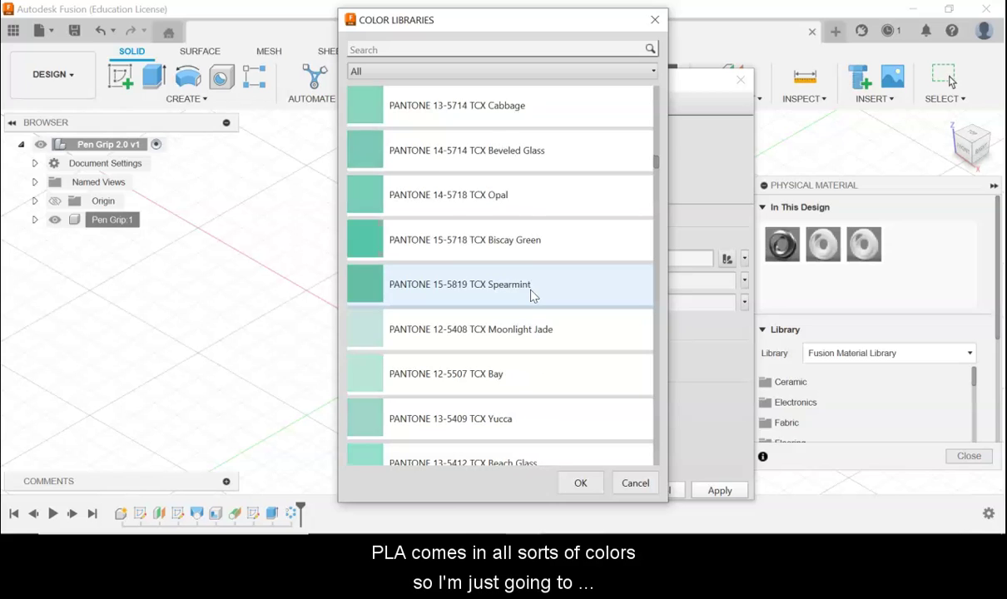
{"action": "left_click", "coordinate": [459, 236]}
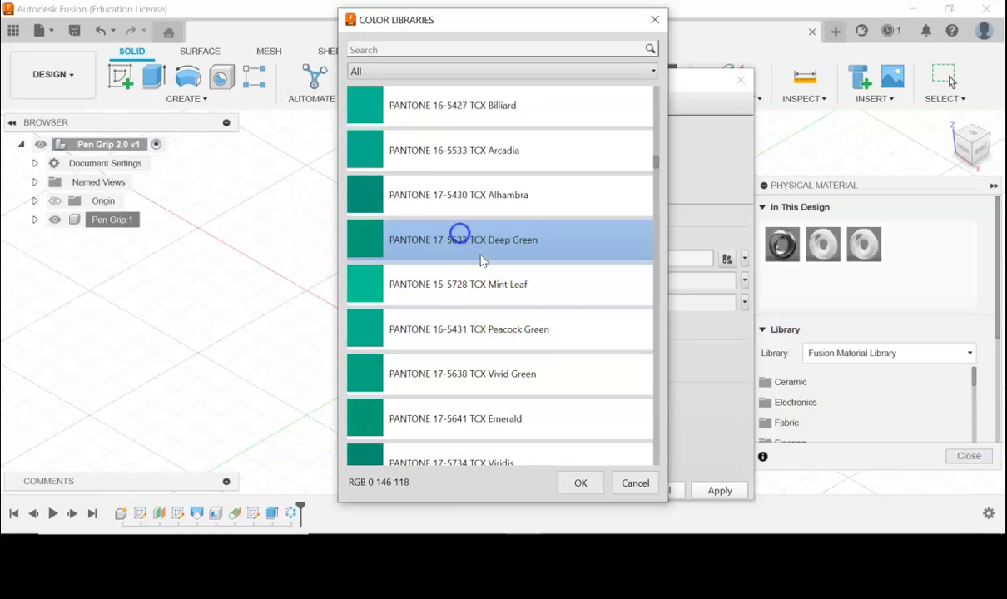
Step: Confirm Deep Green and lower the PLA material's roughness to about 0.74
{"action": "left_click", "coordinate": [578, 482]}
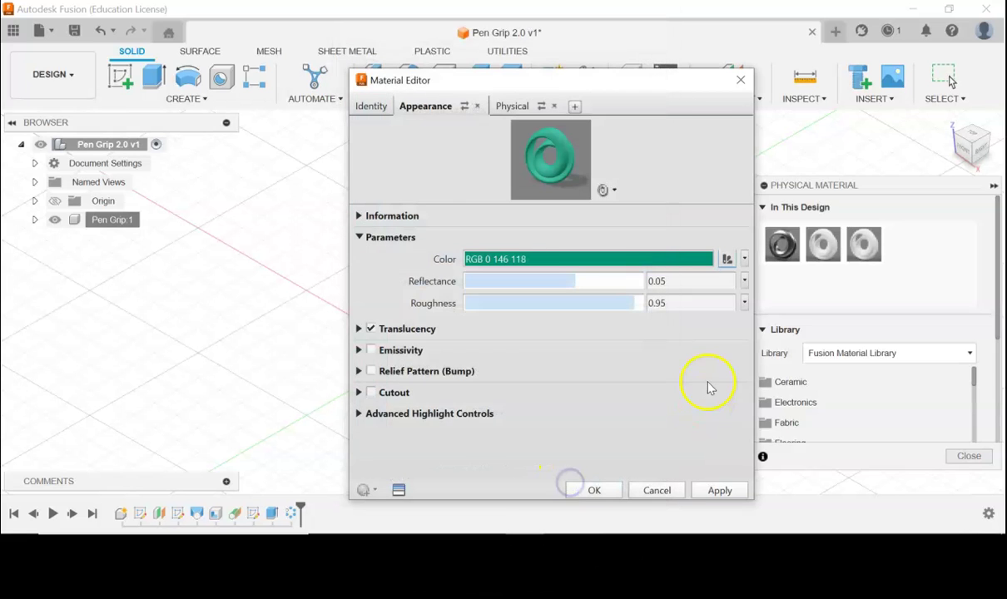
{"action": "left_click_drag", "start_coordinate": [549, 165], "coordinate": [411, 299]}
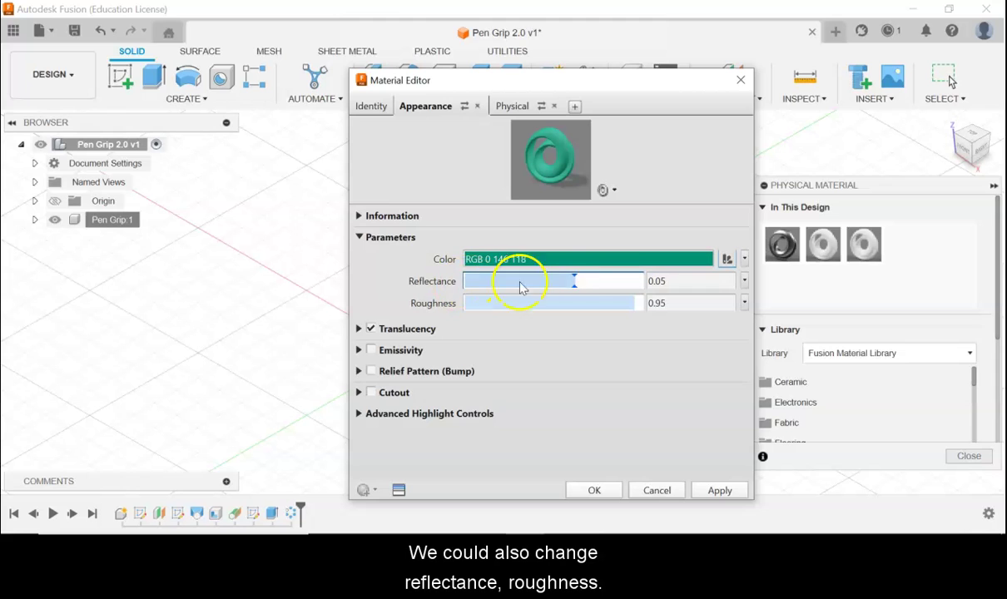
{"action": "left_click_drag", "start_coordinate": [641, 301], "coordinate": [595, 323]}
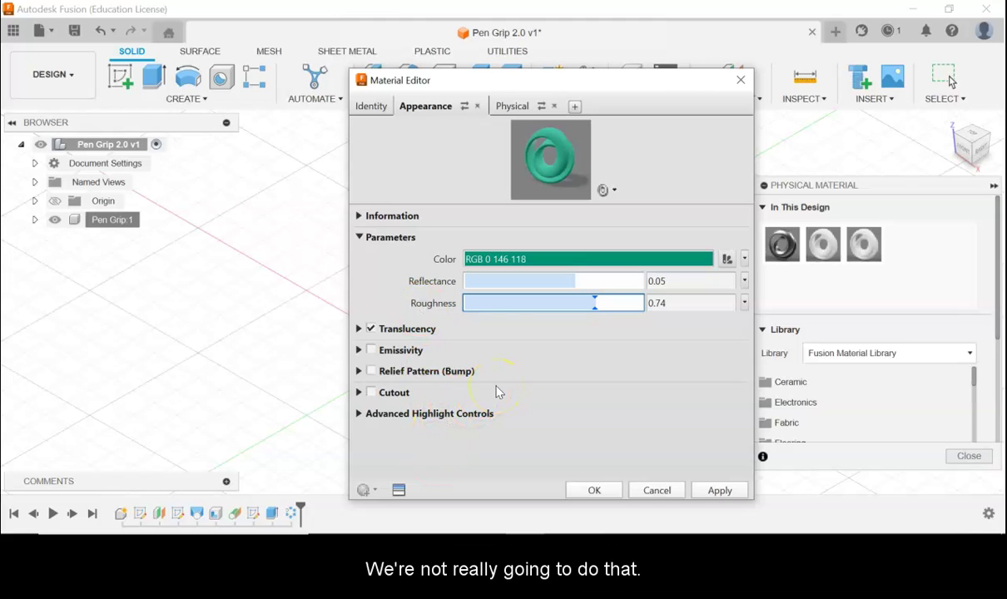
{"action": "left_click", "coordinate": [512, 106]}
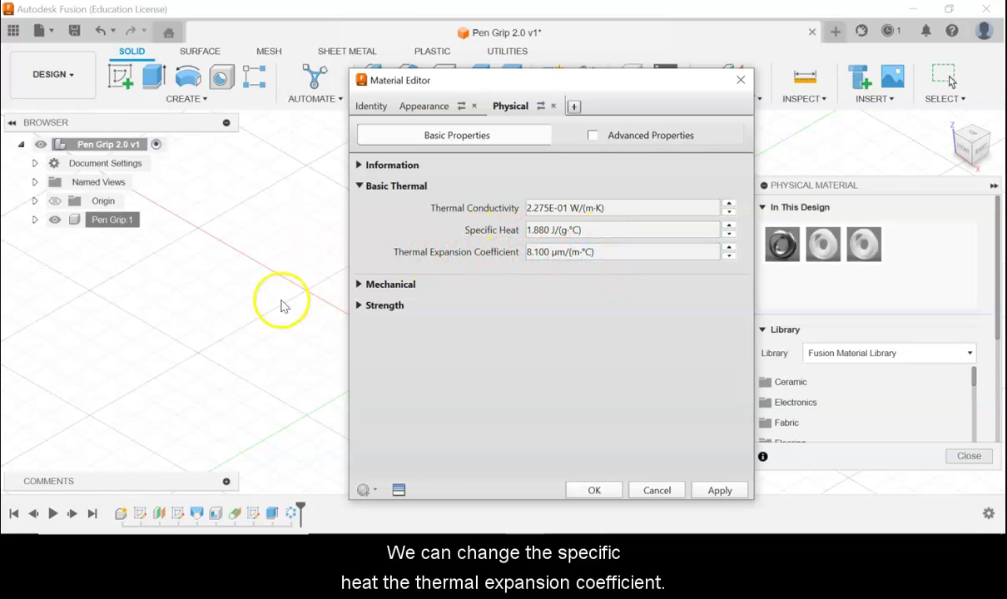
Step: Set the PLA material's tensile strength to 10.345 MPa and save the material
{"action": "left_click", "coordinate": [359, 283]}
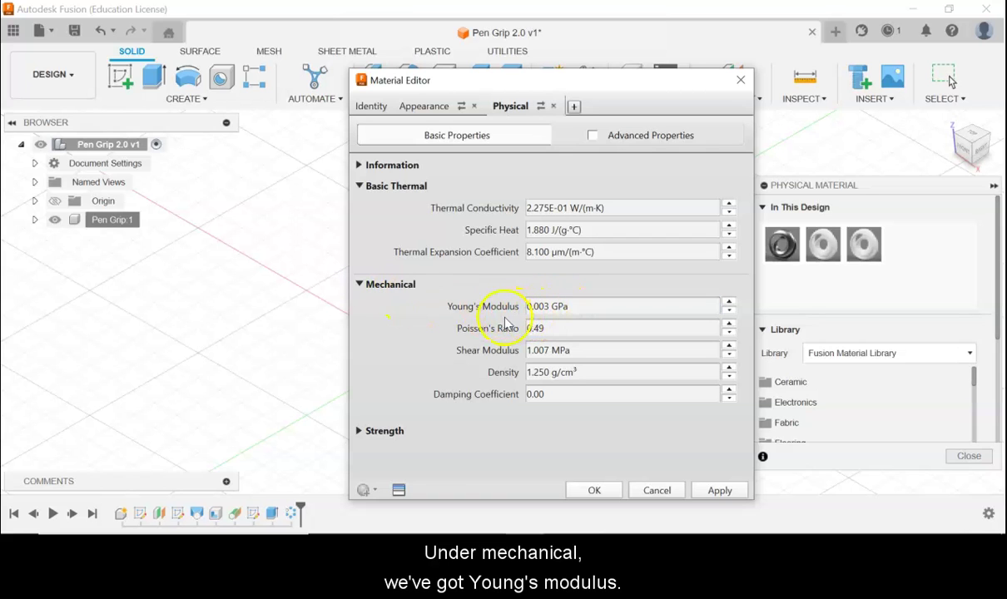
{"action": "left_click", "coordinate": [372, 432]}
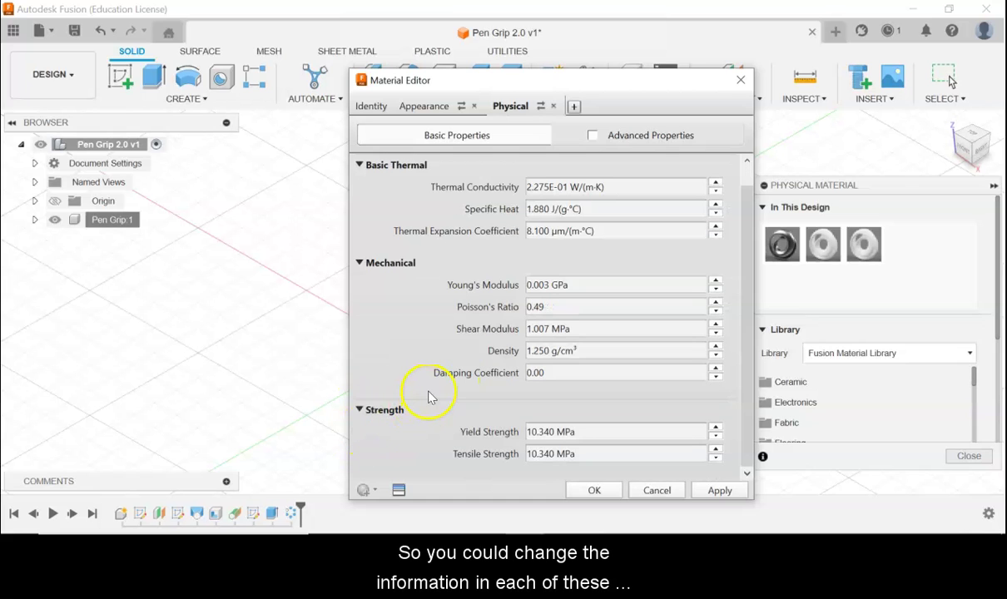
{"action": "left_click", "coordinate": [658, 454]}
{"action": "key", "text": "BackSpace"}
{"action": "type", "text": "5"}
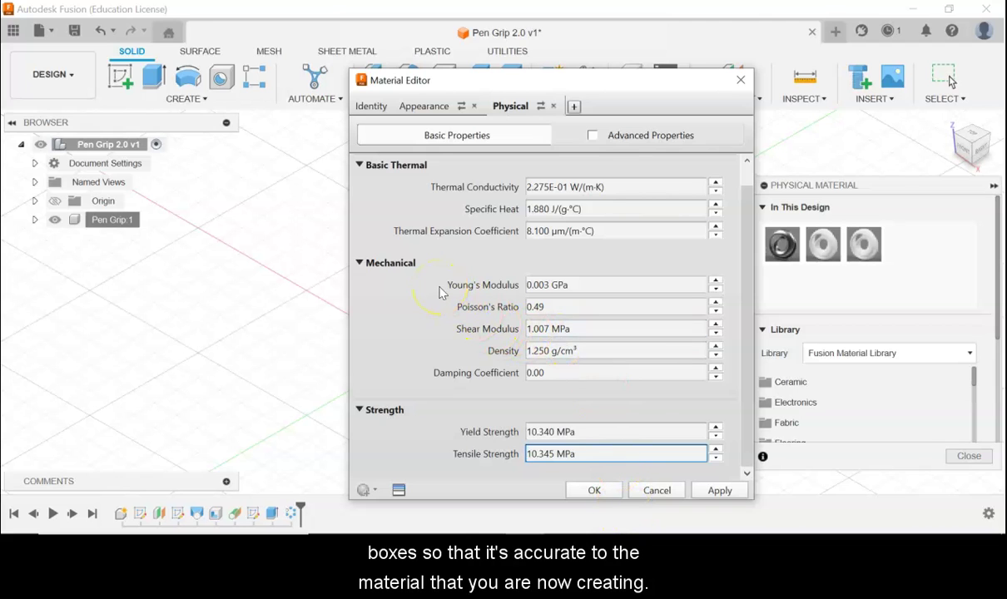
{"action": "left_click", "coordinate": [594, 490]}
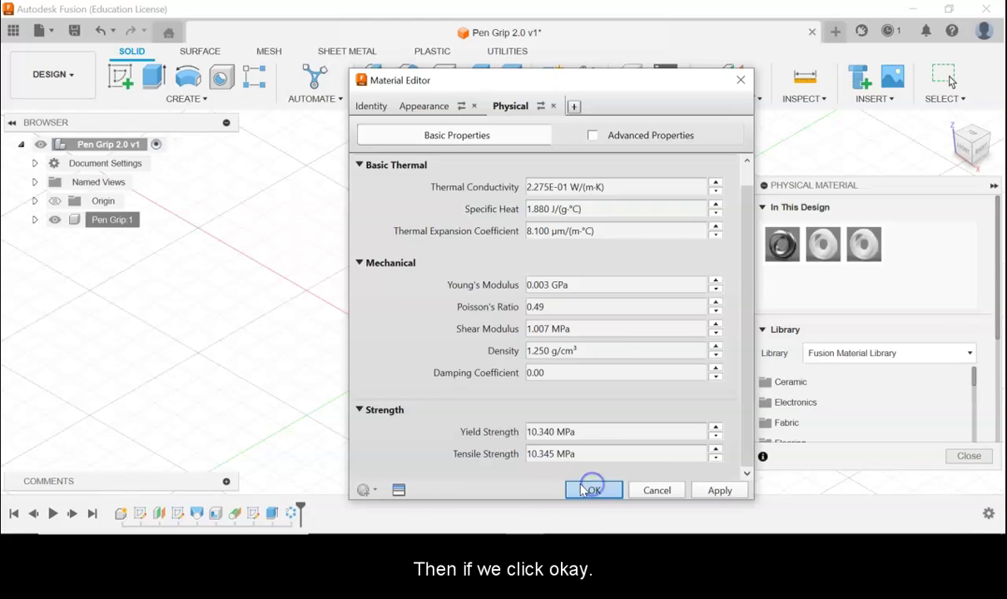
Step: Add the custom PLA material to favorites
{"action": "right_click", "coordinate": [868, 249]}
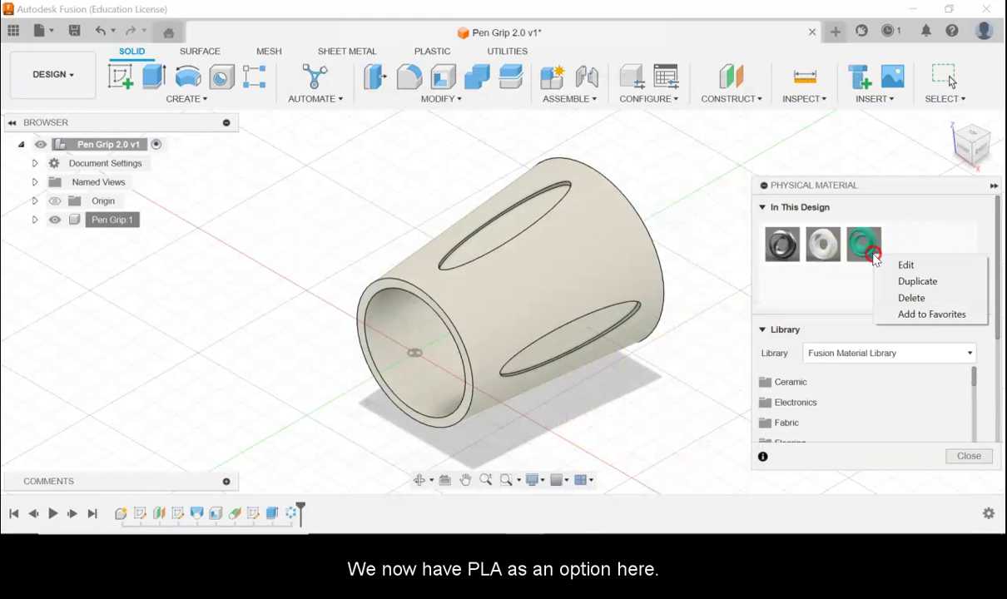
{"action": "left_click", "coordinate": [916, 323]}
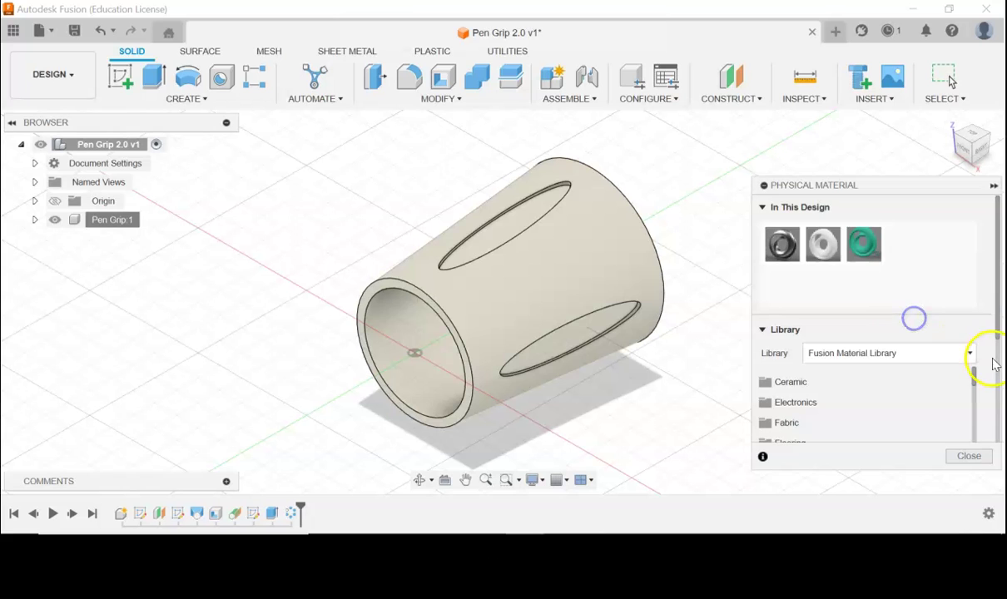
{"action": "scroll", "coordinate": [891, 288], "scroll_direction": "down", "scroll_amount": 2}
{"action": "scroll", "coordinate": [890, 287], "scroll_direction": "down", "scroll_amount": 10}
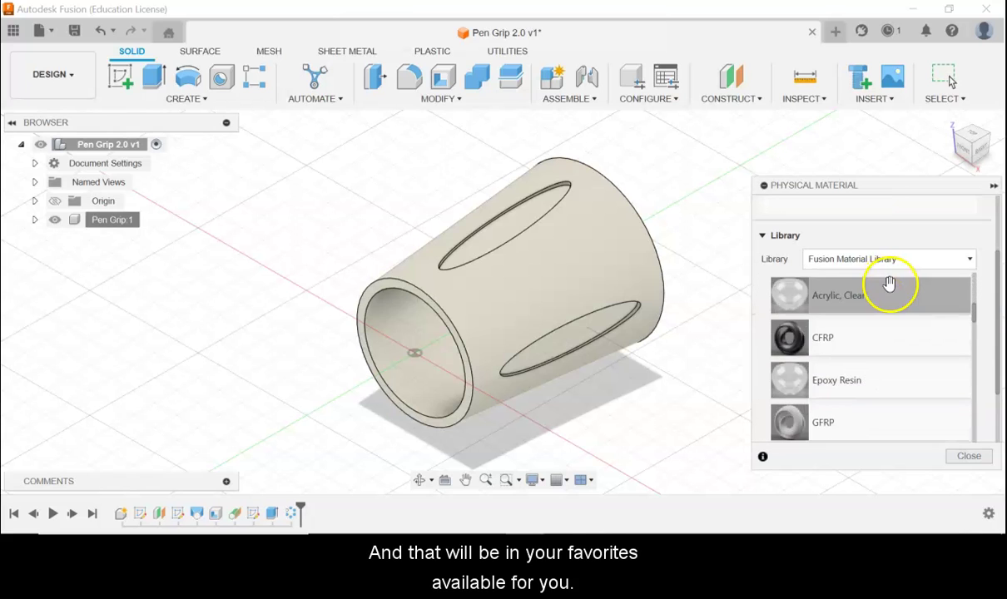
{"action": "scroll", "coordinate": [897, 316], "scroll_direction": "down", "scroll_amount": 5}
{"action": "scroll", "coordinate": [898, 317], "scroll_direction": "up", "scroll_amount": 6}
{"action": "scroll", "coordinate": [896, 317], "scroll_direction": "up", "scroll_amount": 10}
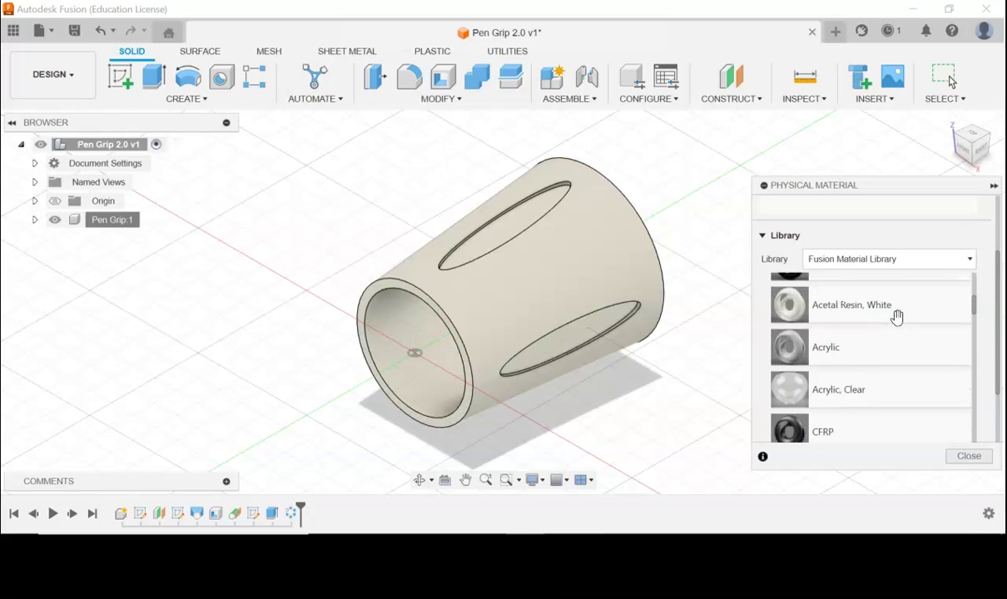
{"action": "scroll", "coordinate": [824, 366], "scroll_direction": "down", "scroll_amount": 1}
{"action": "scroll", "coordinate": [819, 349], "scroll_direction": "down", "scroll_amount": 2}
{"action": "scroll", "coordinate": [807, 321], "scroll_direction": "up", "scroll_amount": 1}
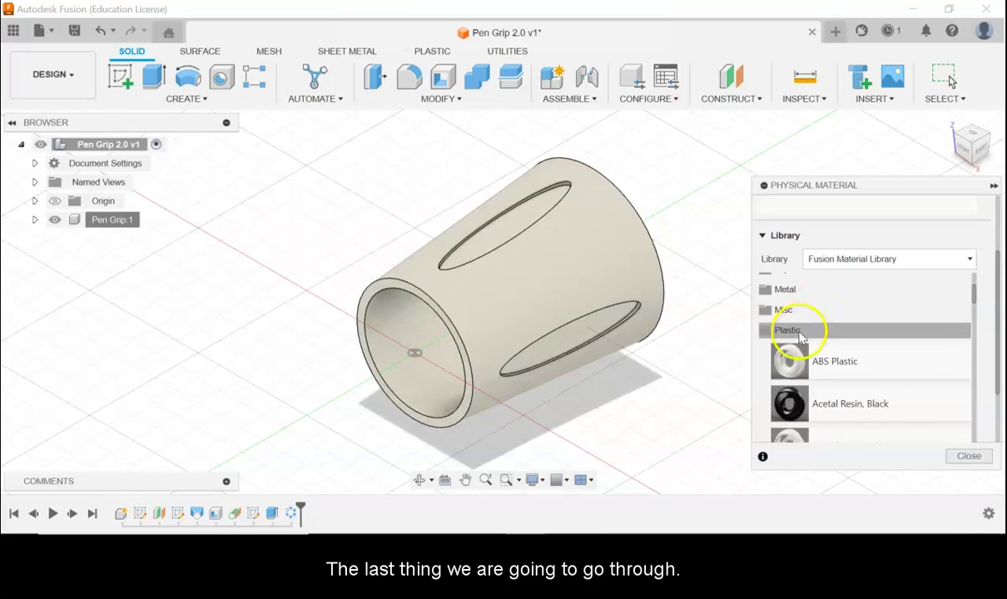
Step: Collapse the Plastic folder and close the Physical Material panel
{"action": "left_click", "coordinate": [795, 332]}
{"action": "scroll", "coordinate": [949, 391], "scroll_direction": "down", "scroll_amount": 2}
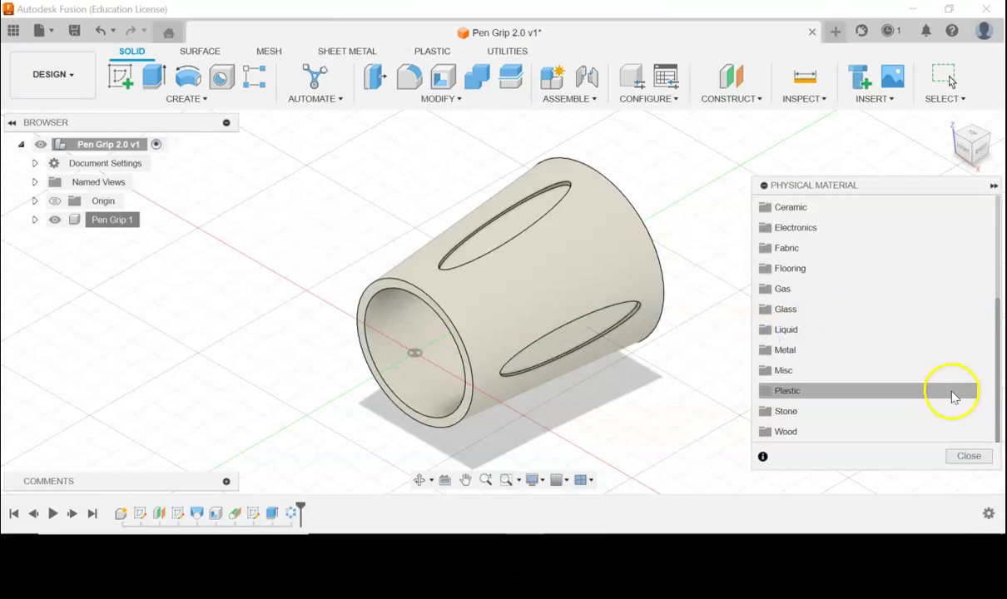
{"action": "left_click", "coordinate": [969, 456]}
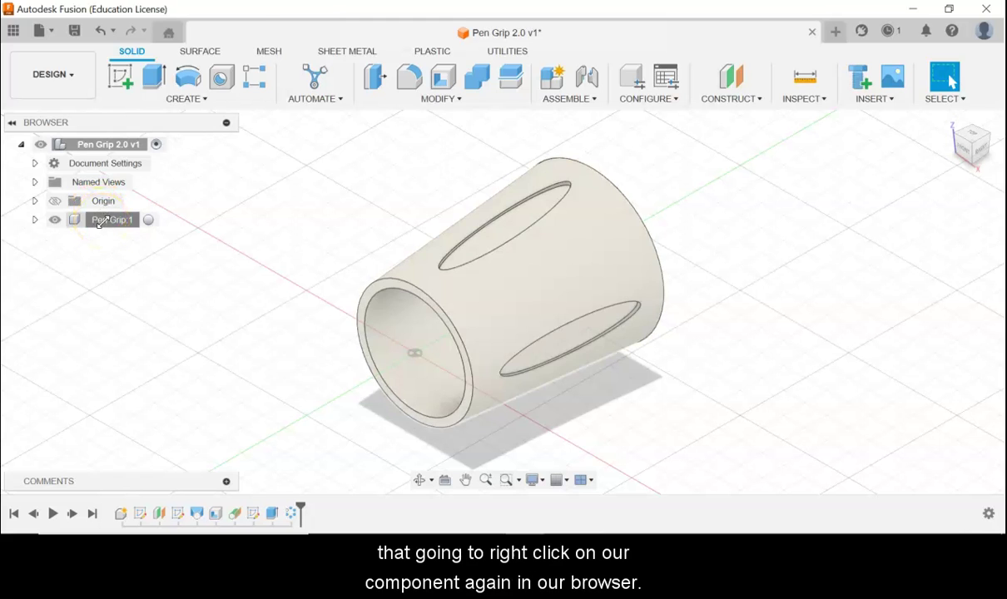
Step: Open the Appearance library for the Pen Grip 1 component
{"action": "right_click", "coordinate": [100, 223]}
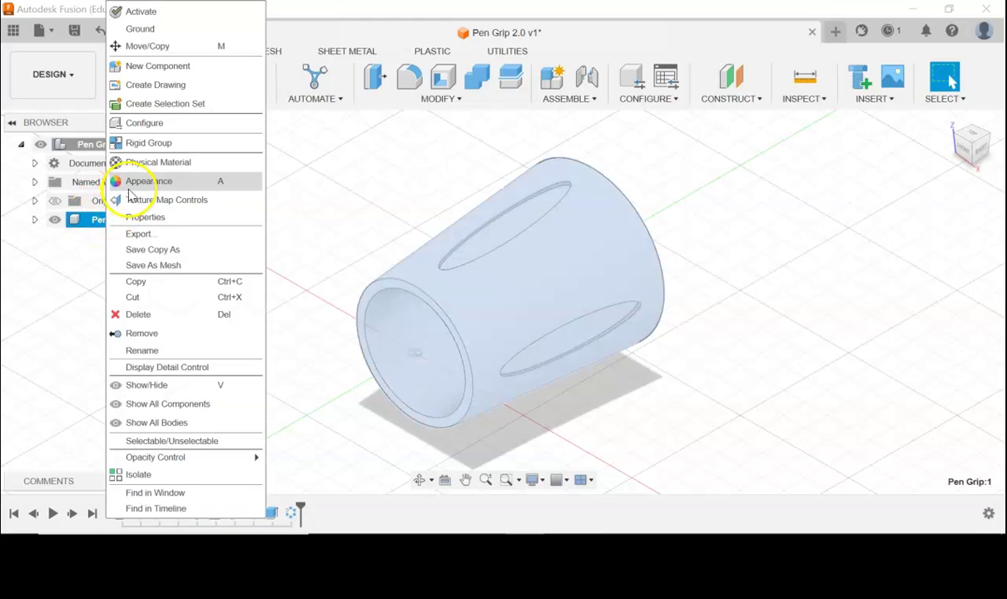
{"action": "left_click", "coordinate": [129, 187]}
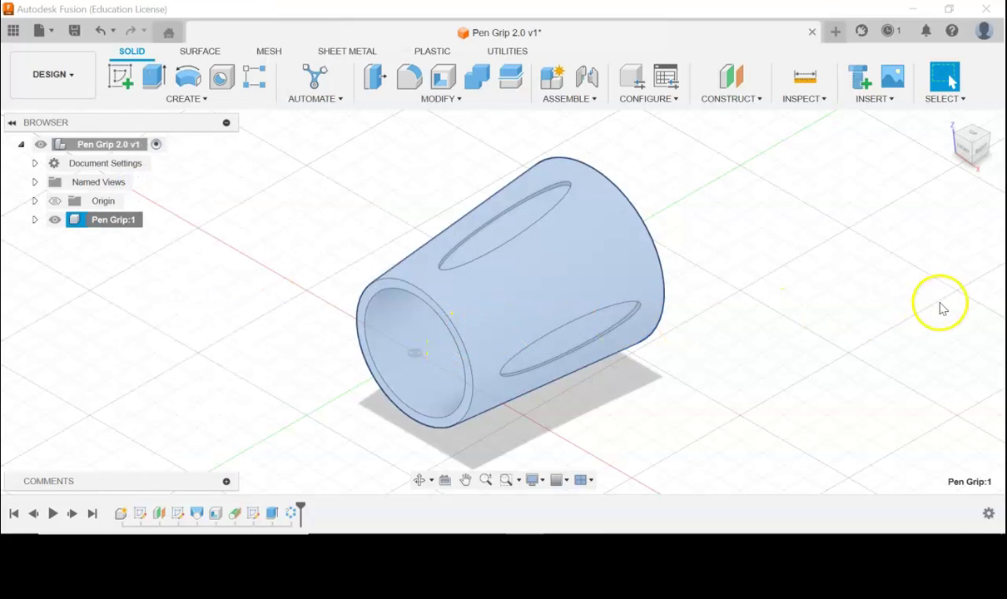
{"action": "scroll", "coordinate": [850, 331], "scroll_direction": "down", "scroll_amount": 1}
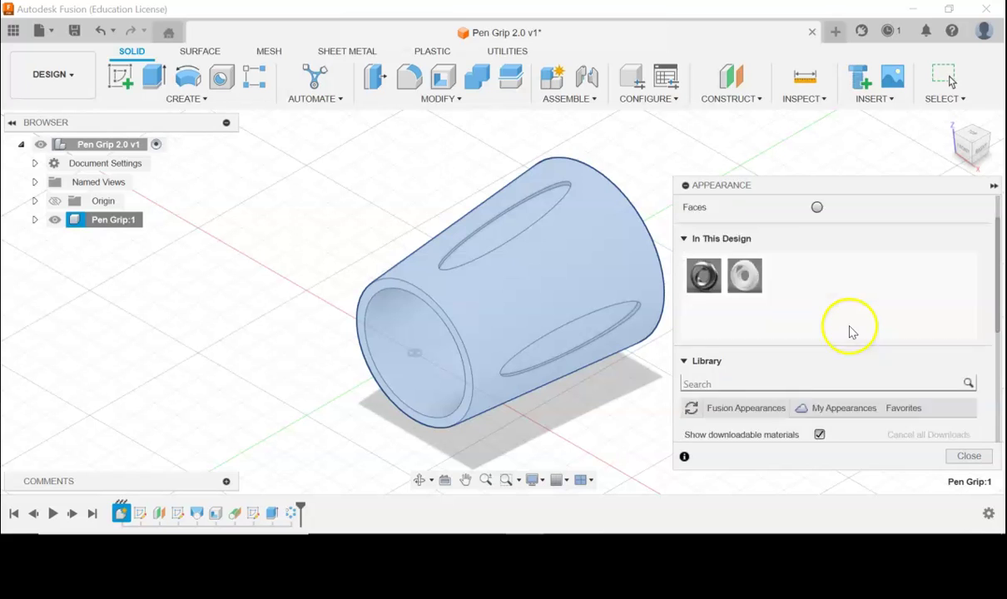
{"action": "scroll", "coordinate": [850, 332], "scroll_direction": "down", "scroll_amount": 5}
{"action": "scroll", "coordinate": [906, 373], "scroll_direction": "up", "scroll_amount": 4}
{"action": "scroll", "coordinate": [900, 366], "scroll_direction": "down", "scroll_amount": 4}
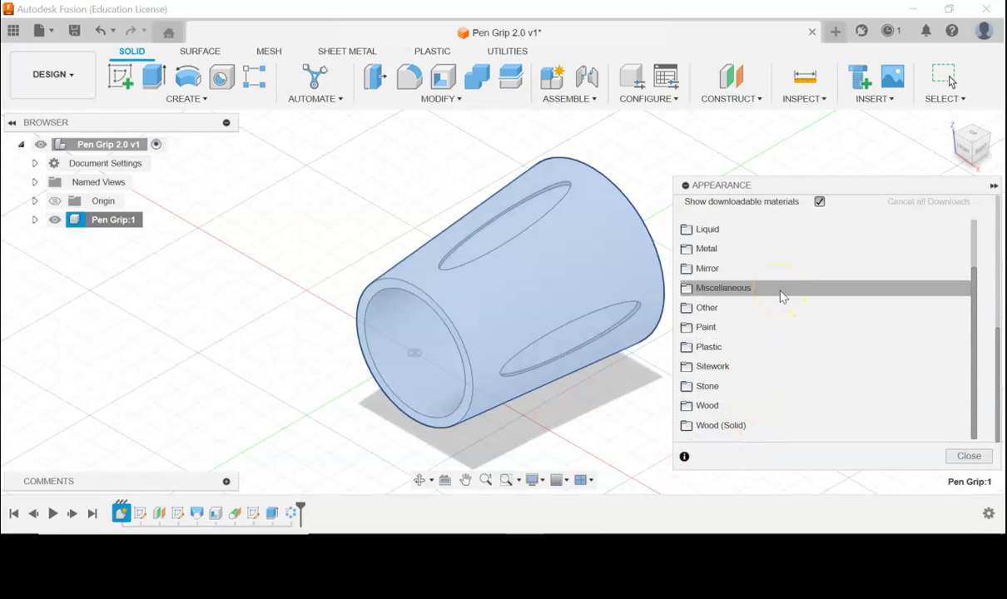
{"action": "scroll", "coordinate": [782, 297], "scroll_direction": "up", "scroll_amount": 6}
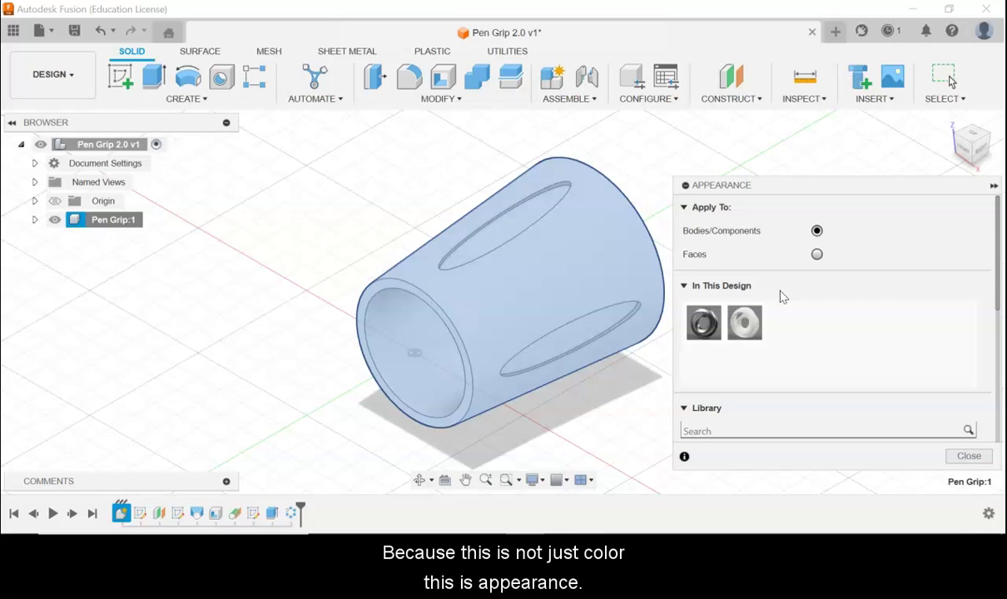
{"action": "scroll", "coordinate": [780, 297], "scroll_direction": "down", "scroll_amount": 6}
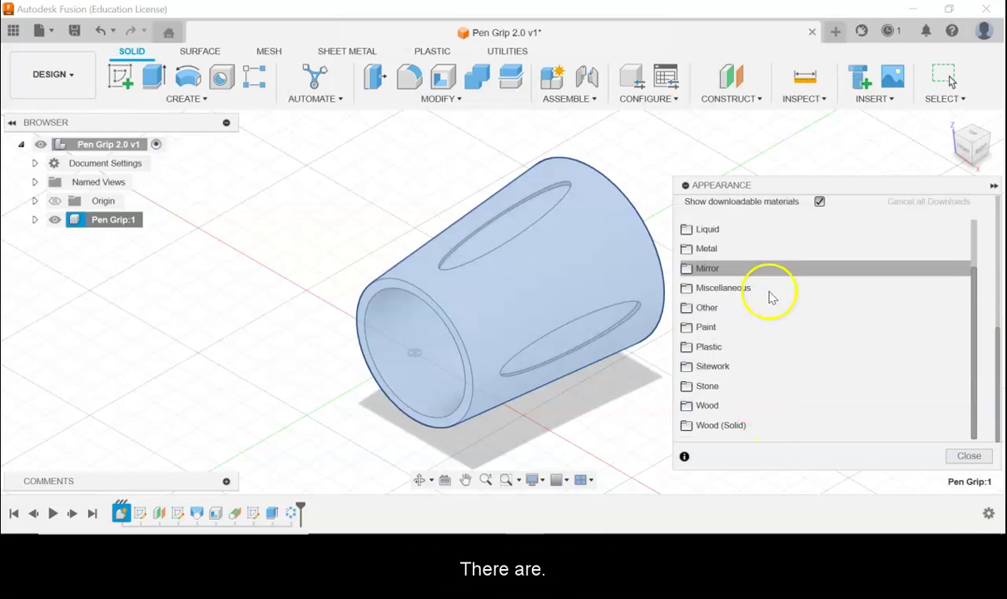
Step: Browse the Mirror and Metal categories, then expand Paint to its finish types
{"action": "left_click", "coordinate": [724, 267]}
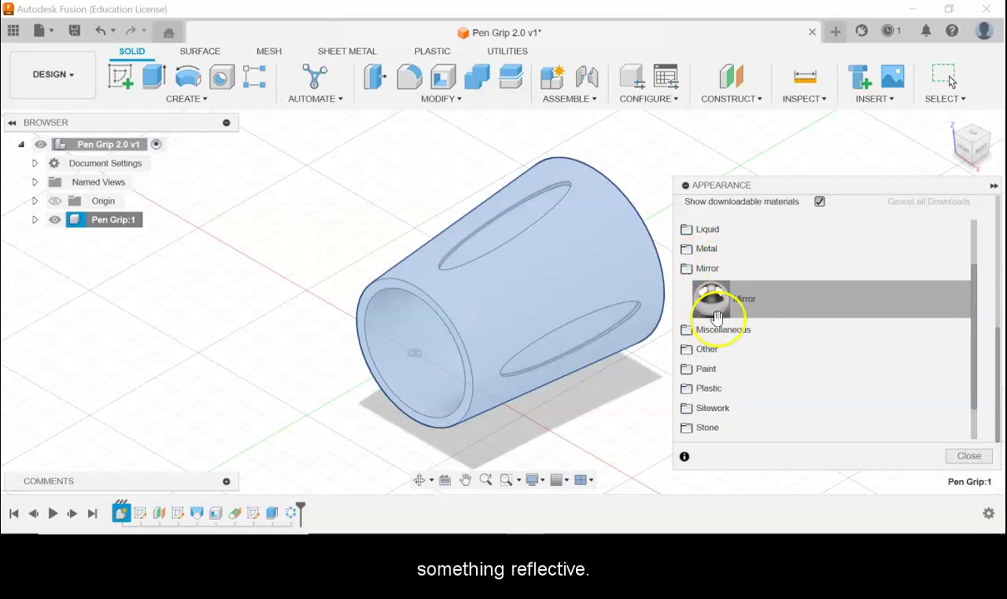
{"action": "left_click", "coordinate": [701, 250]}
{"action": "scroll", "coordinate": [777, 333], "scroll_direction": "down", "scroll_amount": 6}
{"action": "scroll", "coordinate": [785, 333], "scroll_direction": "up", "scroll_amount": 10}
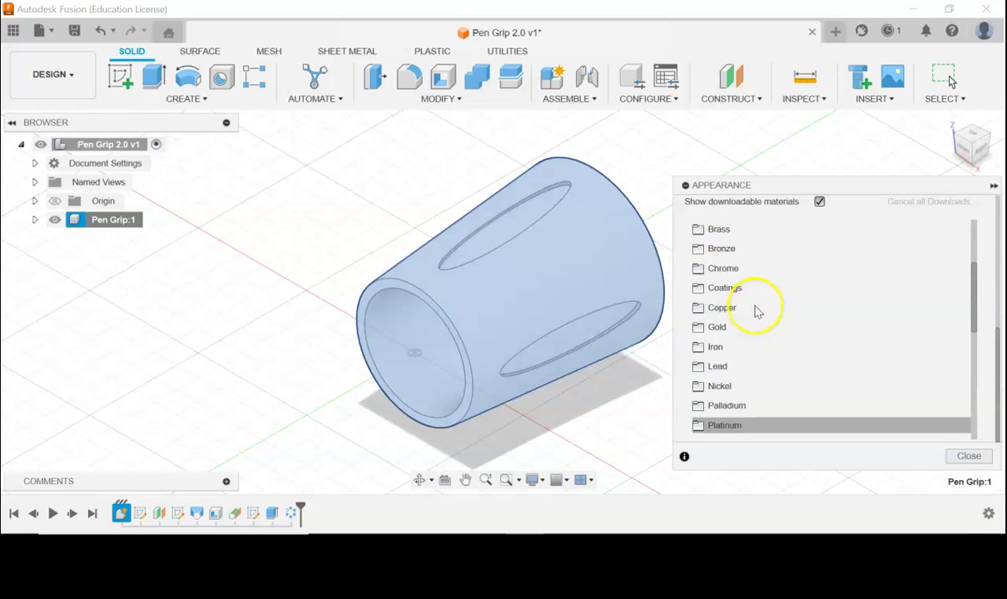
{"action": "scroll", "coordinate": [758, 312], "scroll_direction": "down", "scroll_amount": 10}
{"action": "scroll", "coordinate": [757, 312], "scroll_direction": "down", "scroll_amount": 2}
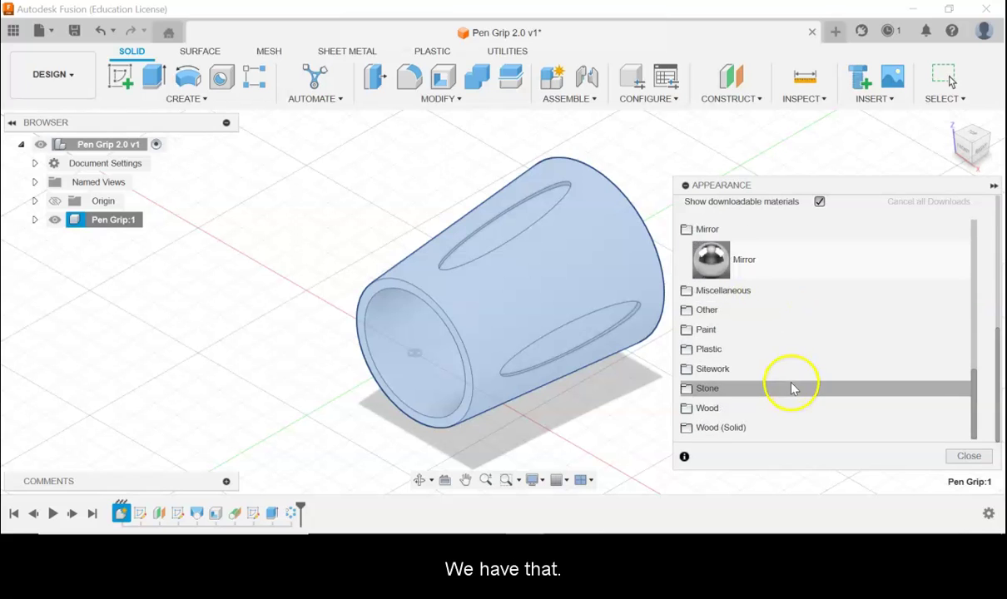
{"action": "scroll", "coordinate": [790, 412], "scroll_direction": "up", "scroll_amount": 5}
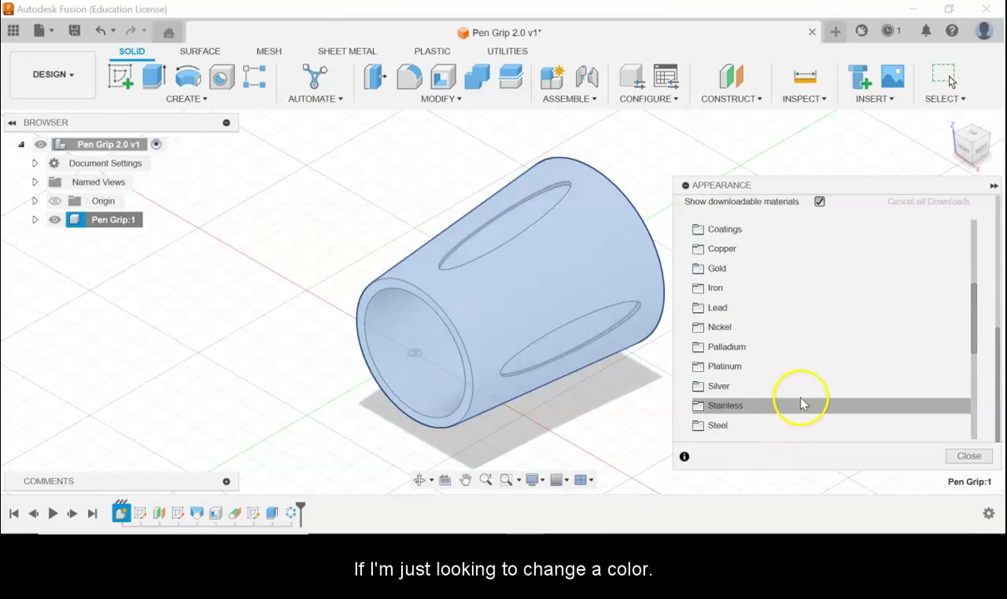
{"action": "scroll", "coordinate": [801, 406], "scroll_direction": "up", "scroll_amount": 3}
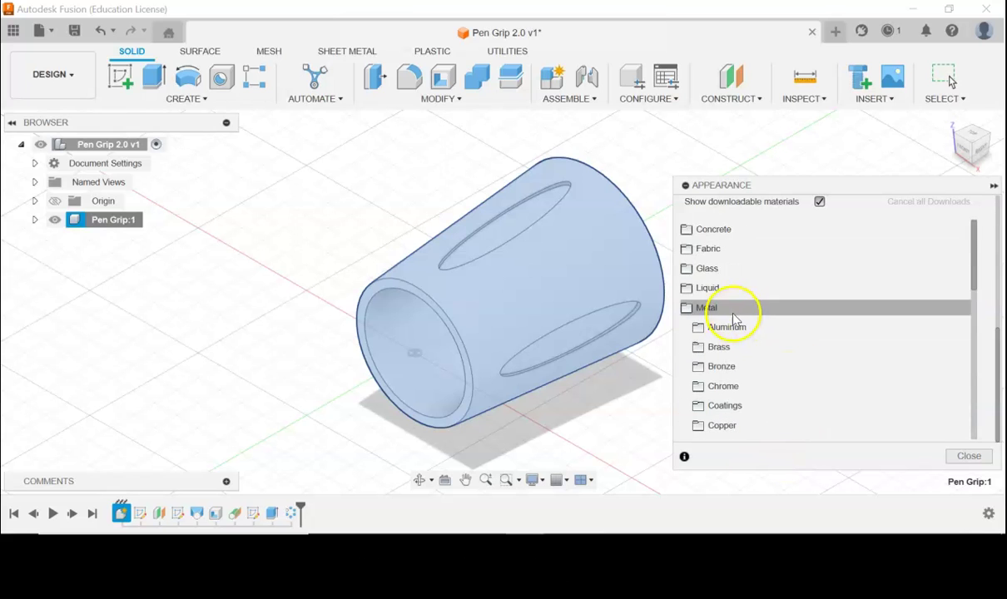
{"action": "left_click", "coordinate": [709, 308]}
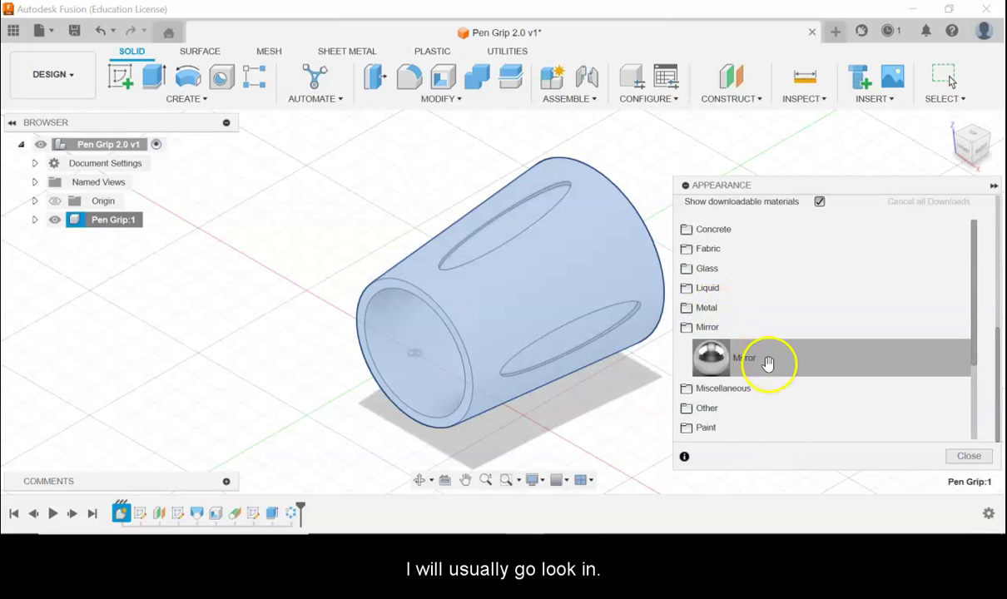
{"action": "left_click", "coordinate": [710, 327]}
{"action": "scroll", "coordinate": [776, 387], "scroll_direction": "down", "scroll_amount": 2}
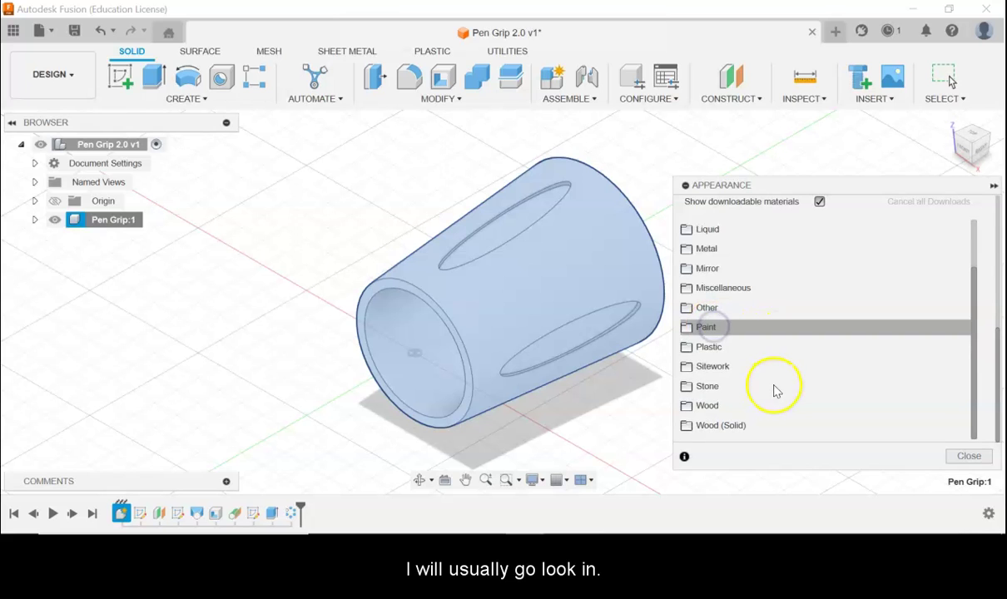
{"action": "left_click", "coordinate": [706, 329]}
{"action": "scroll", "coordinate": [797, 400], "scroll_direction": "down", "scroll_amount": 2}
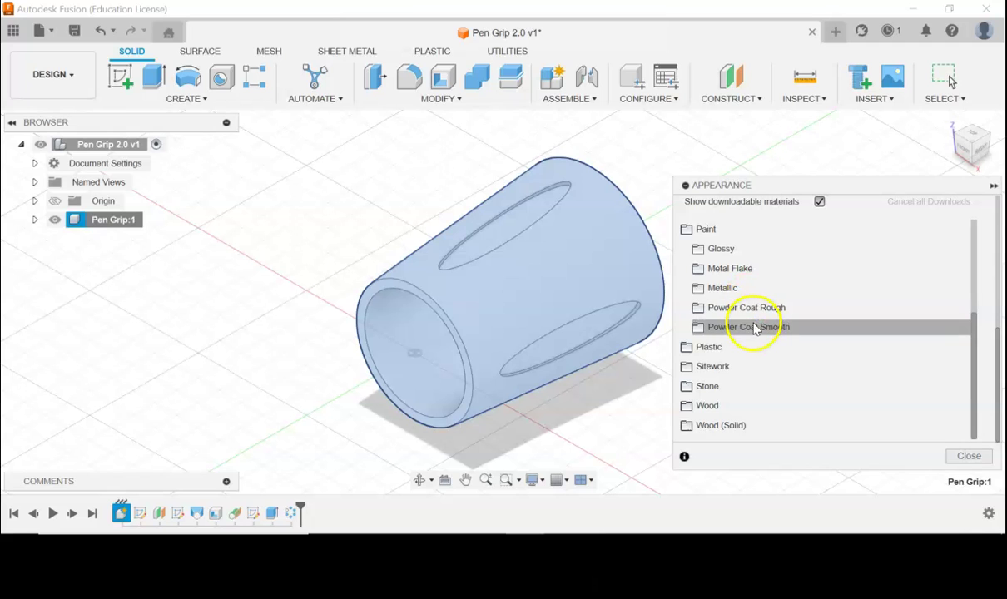
Step: Expand Powder Coat Smooth and try dragging Powder Coat (Blue) onto the pen grip
{"action": "left_click", "coordinate": [757, 330]}
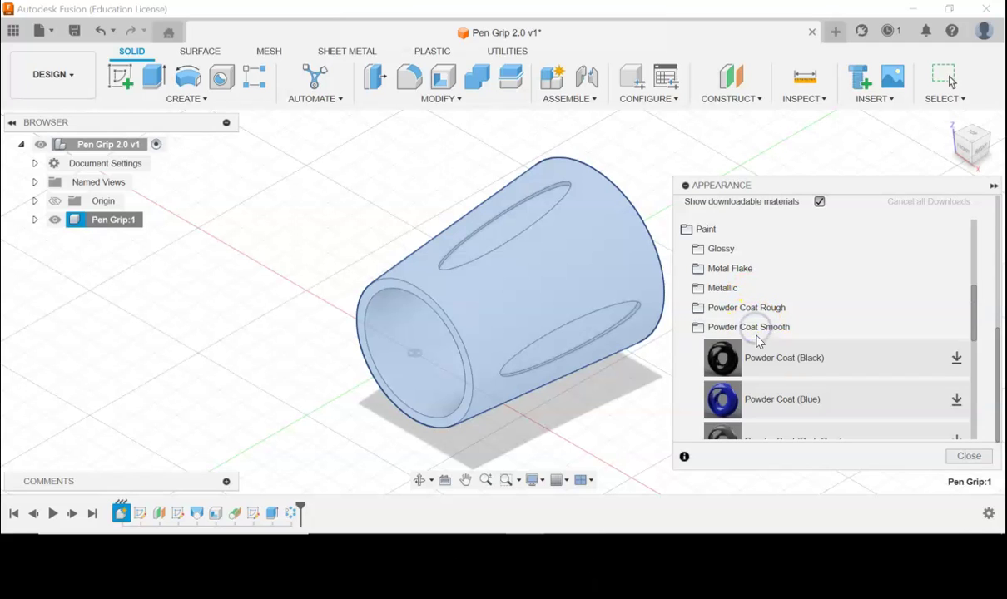
{"action": "scroll", "coordinate": [814, 375], "scroll_direction": "down", "scroll_amount": 5}
{"action": "scroll", "coordinate": [823, 383], "scroll_direction": "up", "scroll_amount": 3}
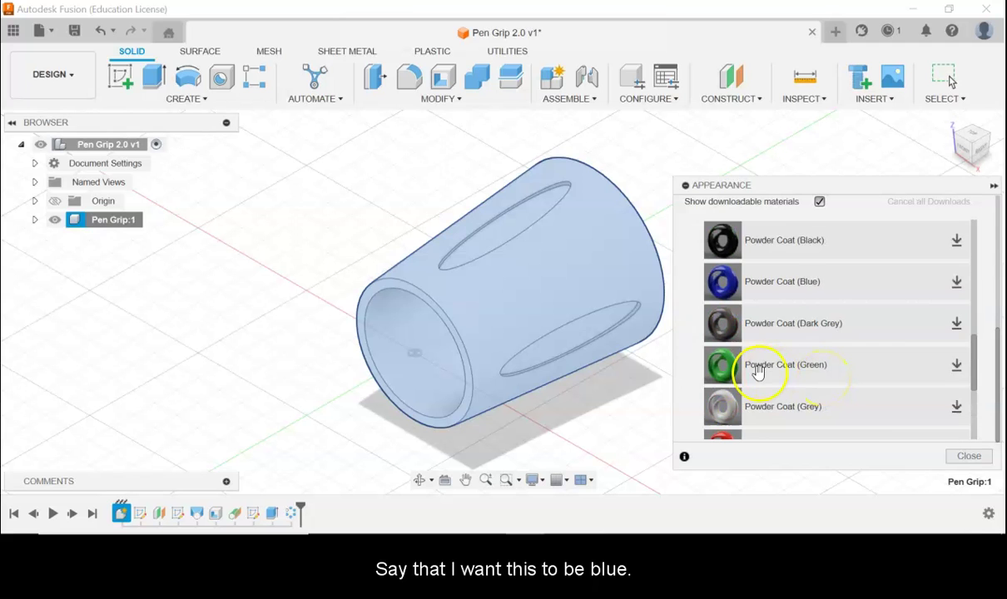
{"action": "left_click_drag", "start_coordinate": [807, 280], "coordinate": [493, 271]}
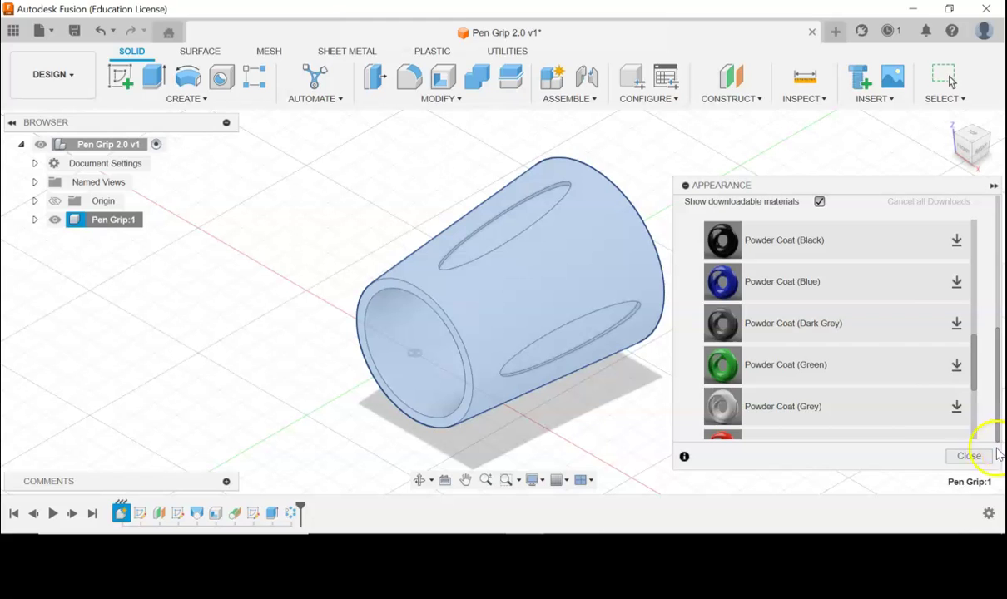
{"action": "scroll", "coordinate": [838, 344], "scroll_direction": "up", "scroll_amount": 10}
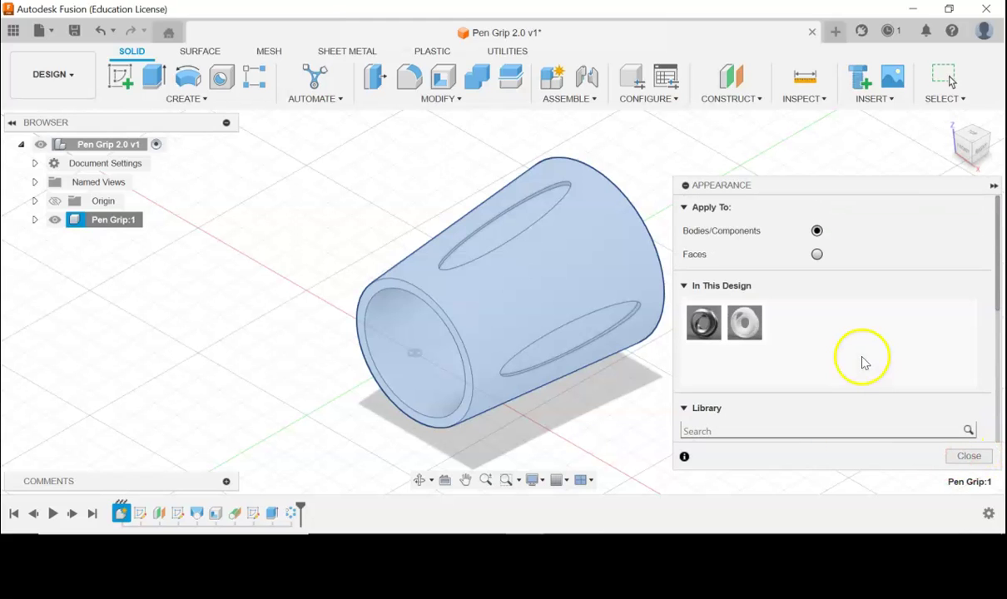
{"action": "scroll", "coordinate": [854, 364], "scroll_direction": "down", "scroll_amount": 10}
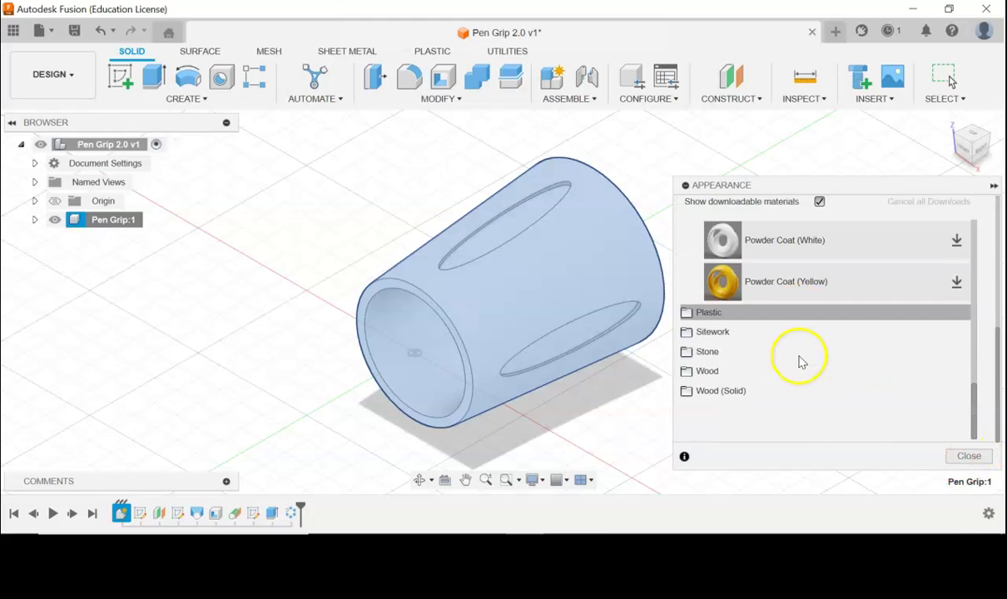
{"action": "scroll", "coordinate": [800, 362], "scroll_direction": "up", "scroll_amount": 2}
{"action": "scroll", "coordinate": [874, 366], "scroll_direction": "up", "scroll_amount": 5}
{"action": "scroll", "coordinate": [881, 372], "scroll_direction": "down", "scroll_amount": 3}
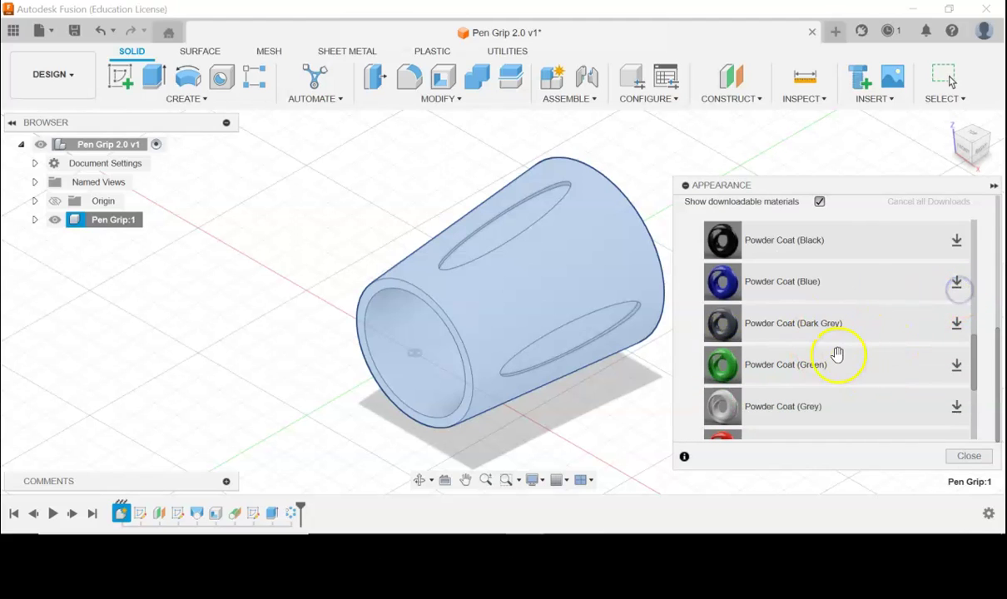
Step: Download Powder Coat (Blue) and apply it to the pen grip body
{"action": "left_click", "coordinate": [956, 284]}
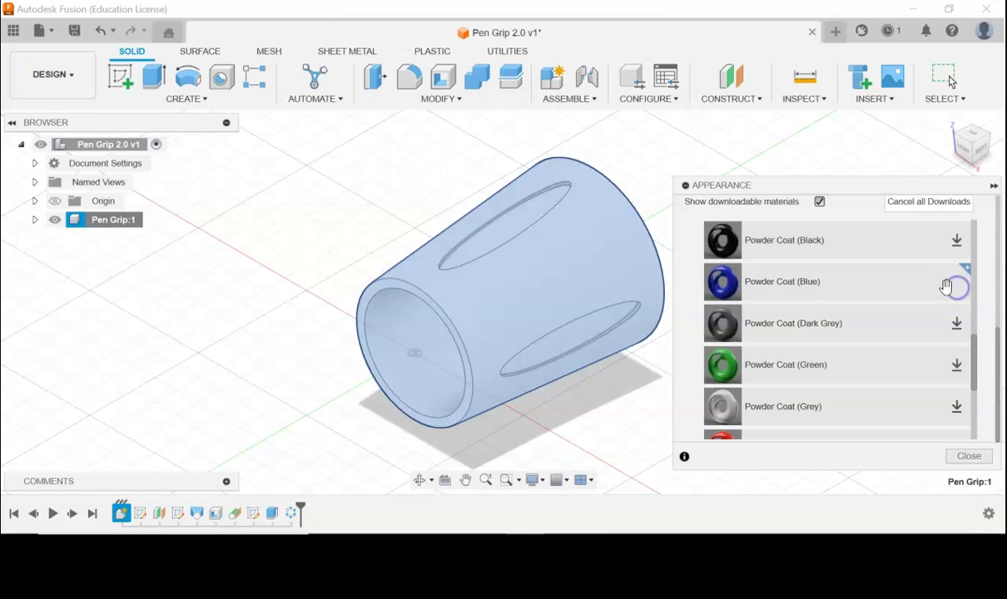
{"action": "left_click_drag", "start_coordinate": [795, 287], "coordinate": [489, 265]}
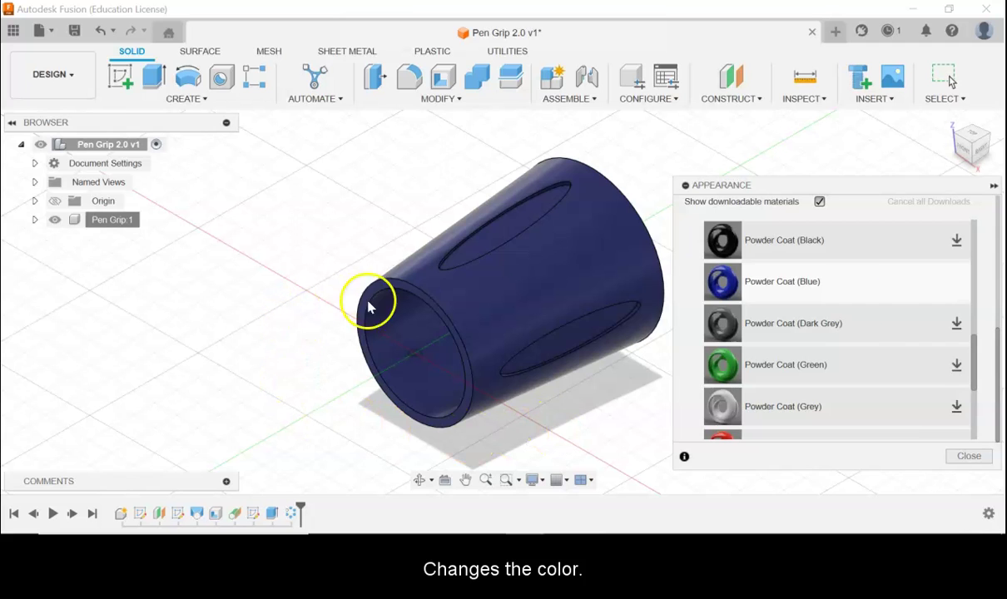
{"action": "scroll", "coordinate": [989, 304], "scroll_direction": "up", "scroll_amount": 5}
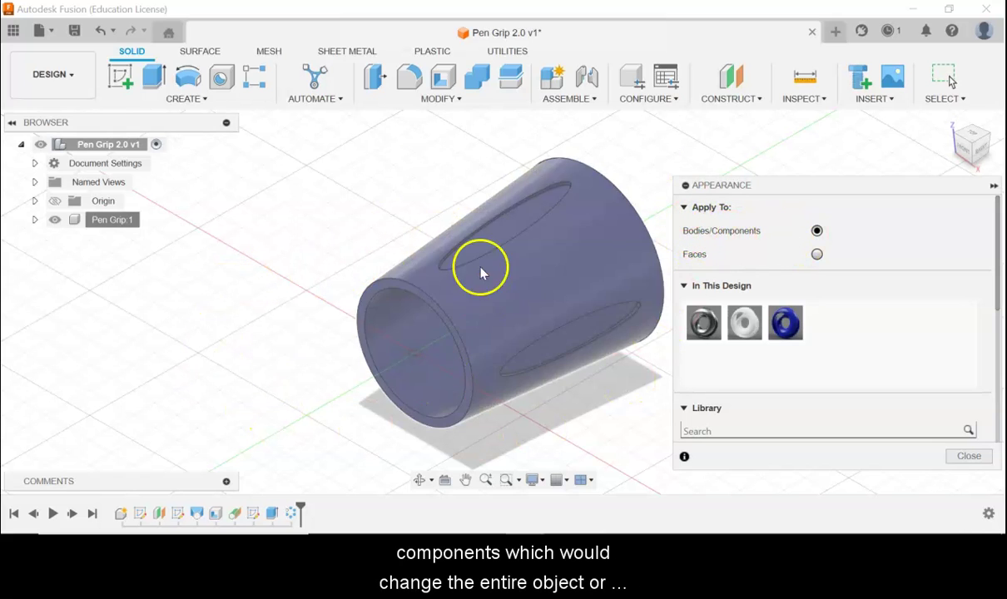
Step: Switch Apply To to Faces and give the grip's inner face a grey appearance instead of Silicone (White)
{"action": "left_click", "coordinate": [816, 255]}
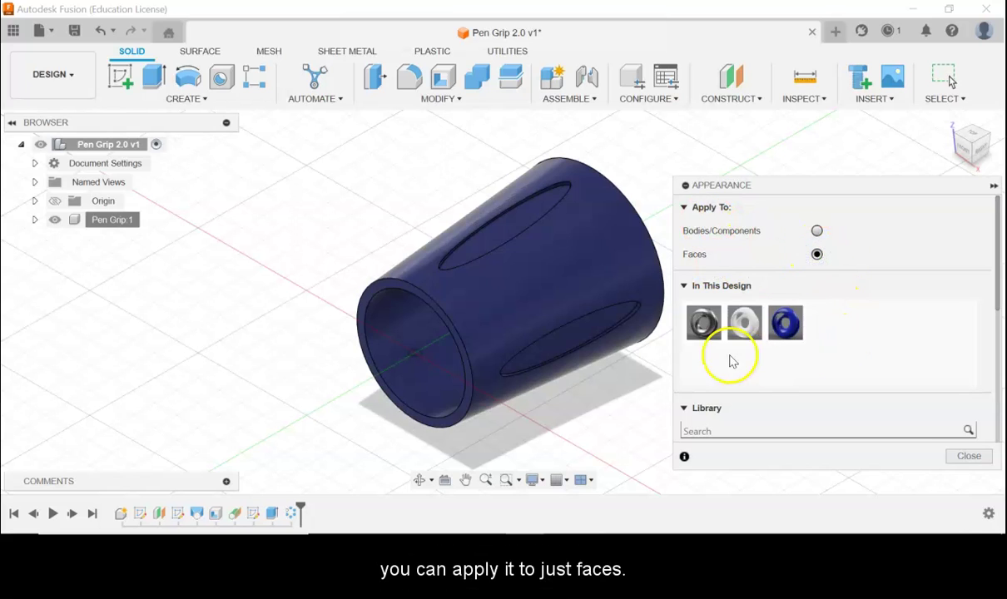
{"action": "left_click_drag", "start_coordinate": [744, 324], "coordinate": [393, 420]}
{"action": "left_click_drag", "start_coordinate": [746, 329], "coordinate": [753, 382]}
{"action": "left_click_drag", "start_coordinate": [703, 323], "coordinate": [467, 416]}
{"action": "left_click_drag", "start_coordinate": [415, 353], "coordinate": [415, 352]}
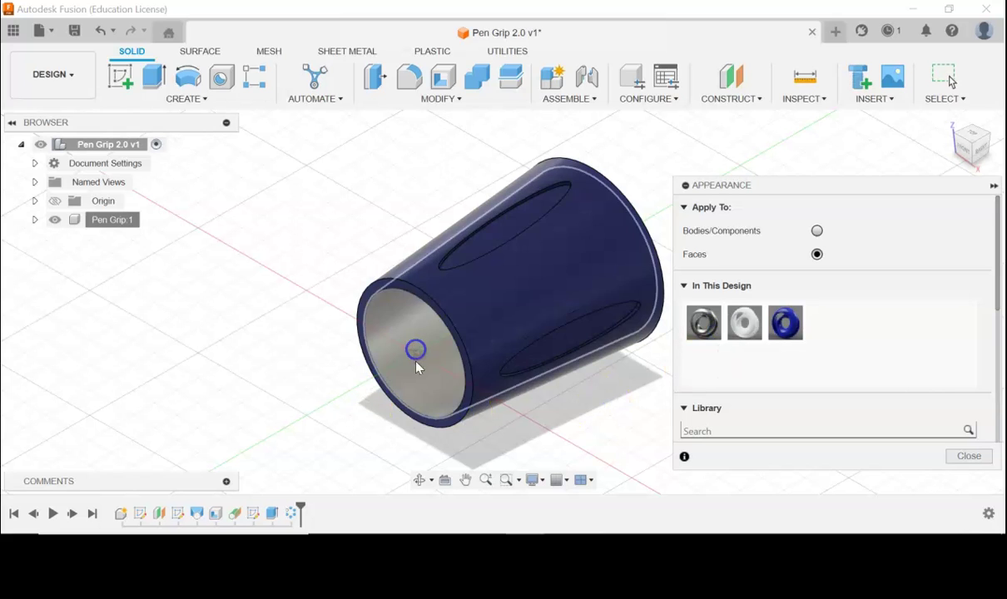